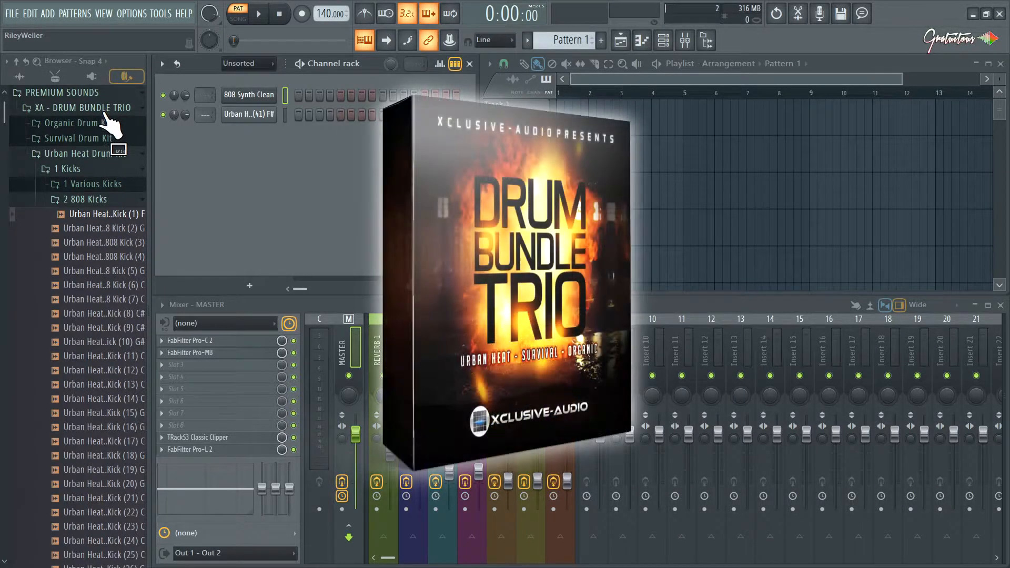
Audition several kick samples in the Urban Heat Drum Kit's 2 808 Kicks folder.
left_click(107, 219)
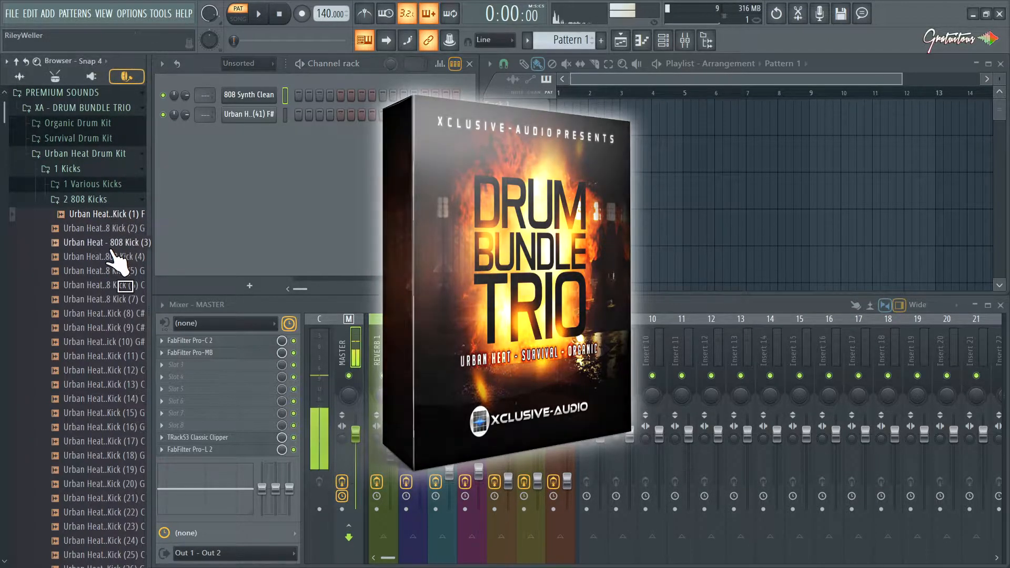
left_click(110, 246)
left_click(113, 300)
scroll(115, 316, "down", 4)
left_click(113, 332)
scroll(114, 336, "down", 2)
left_click(114, 331)
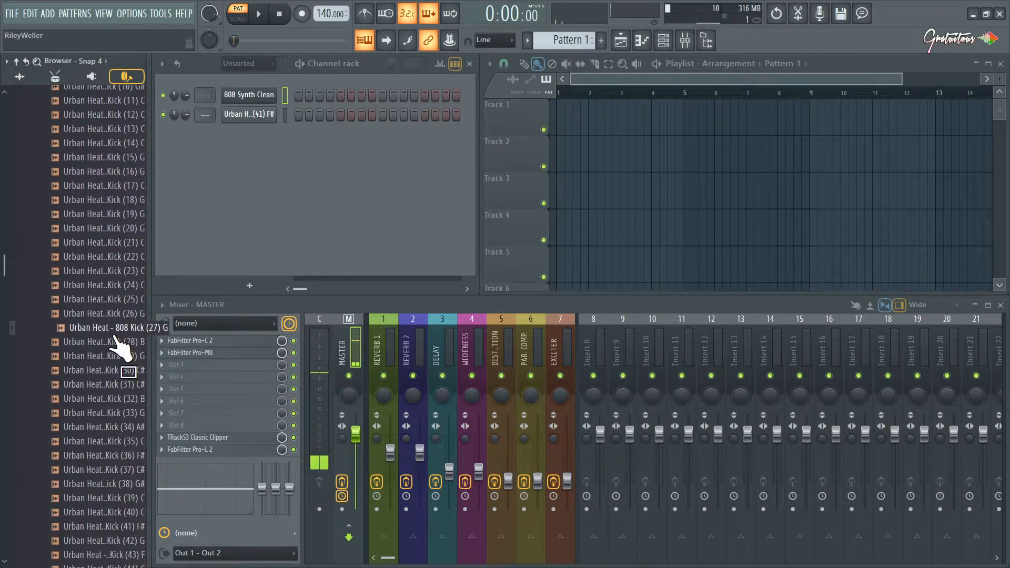
scroll(124, 334, "up", 2)
View the 808 Synth Clean channel's FLEX instrument and its presets, and close it again.
left_click(252, 97)
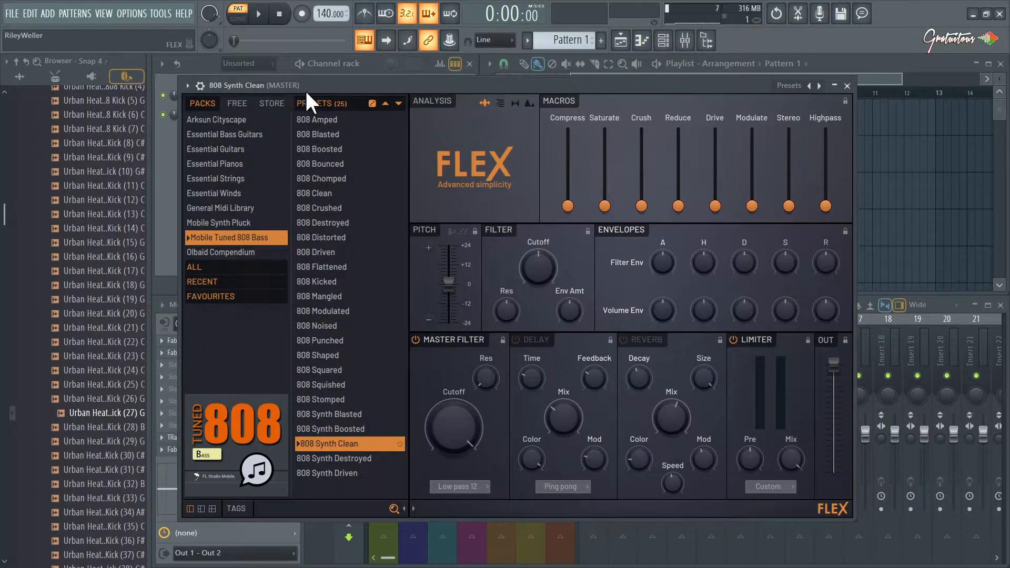
mouse_move(311, 86)
left_mouse_down()
mouse_move(324, 91)
mouse_move(314, 71)
mouse_move(326, 84)
left_mouse_up()
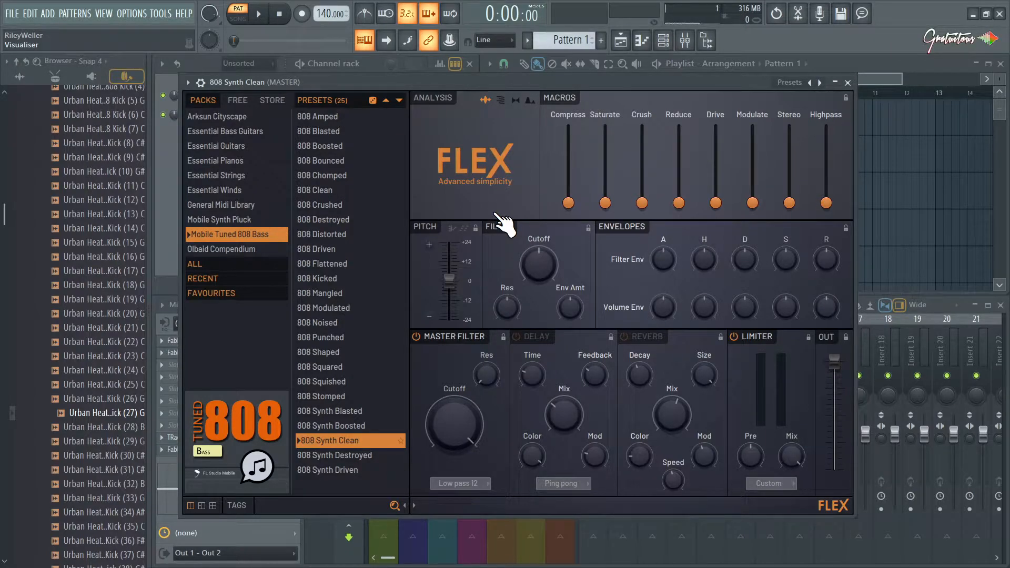
key("Escape")
scroll(101, 347, "up", 4)
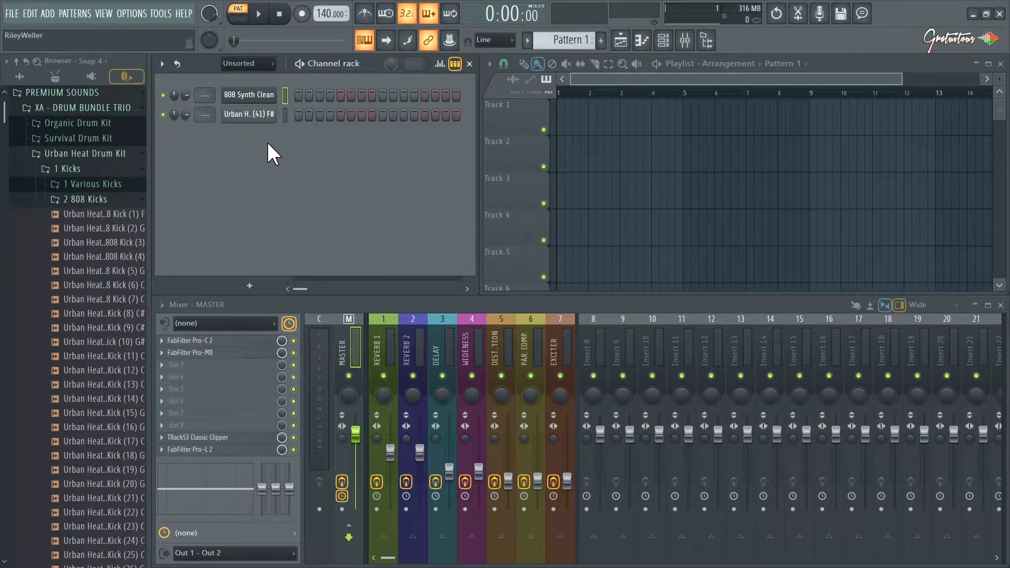
Preview the Urban Heat 808 Kick (41) F# channel, make it cut itself, and show its cut group settings.
left_click(271, 124)
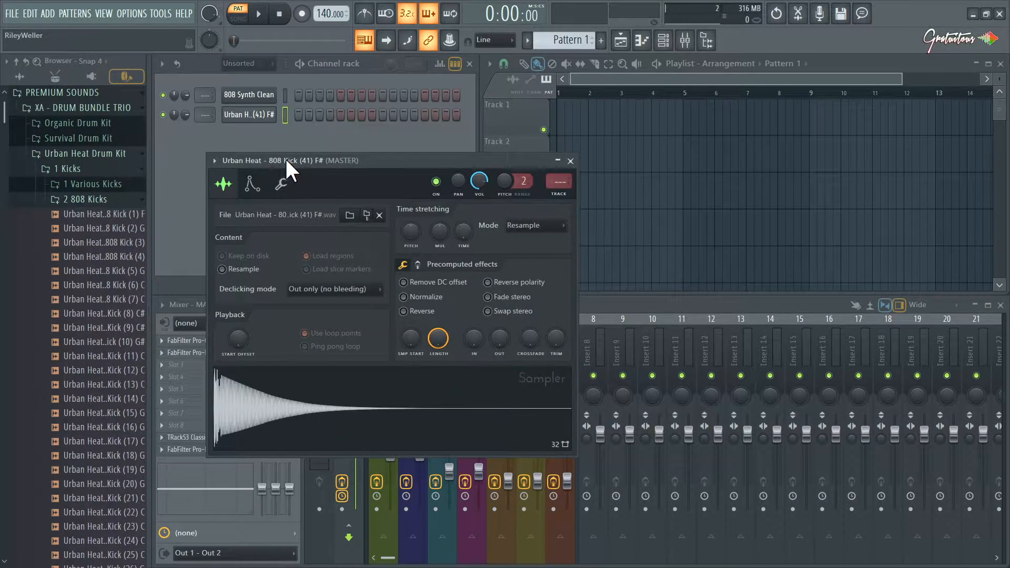
key("z")
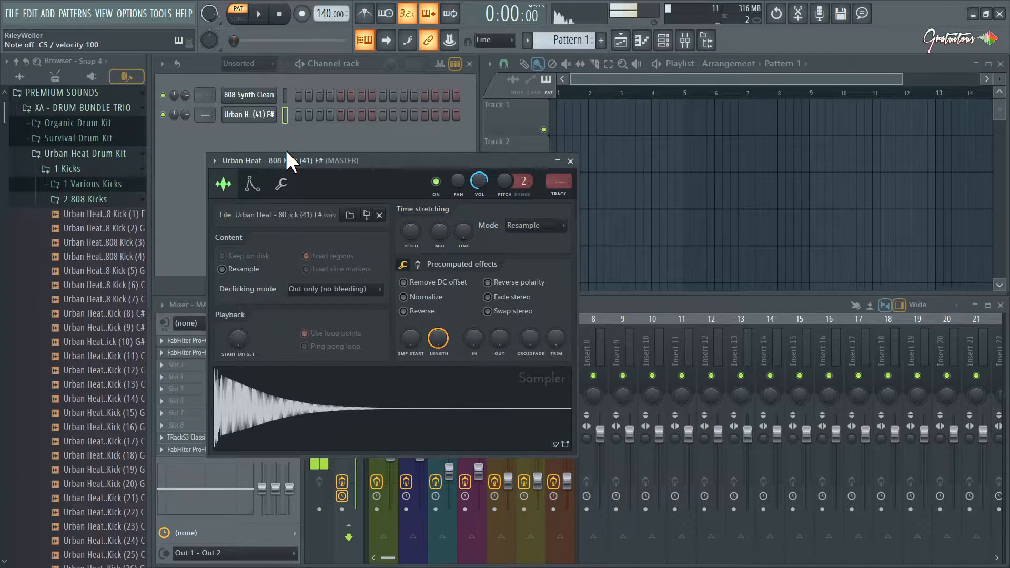
right_click(257, 115)
left_click(299, 190)
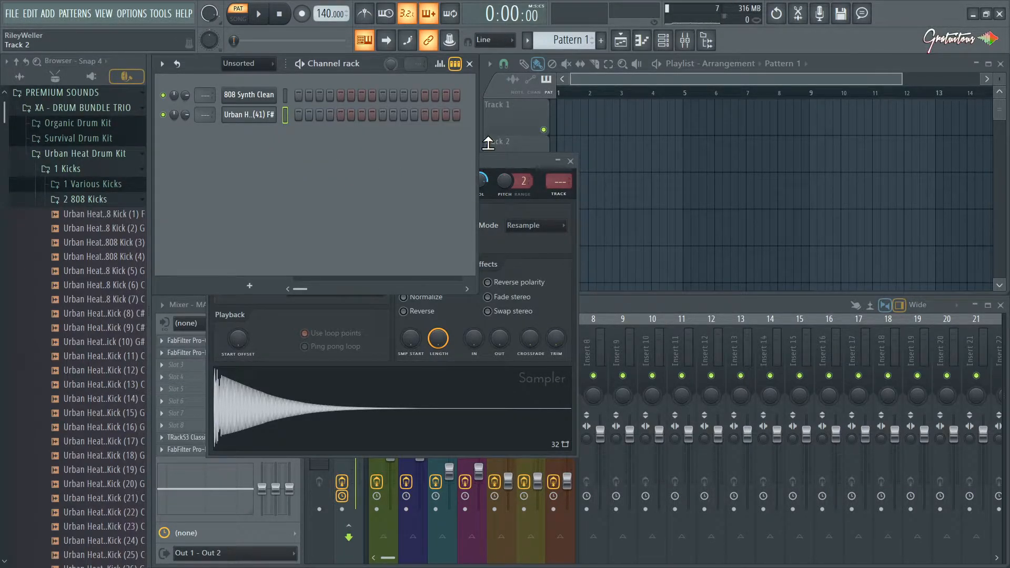
left_click(484, 161)
left_click(282, 185)
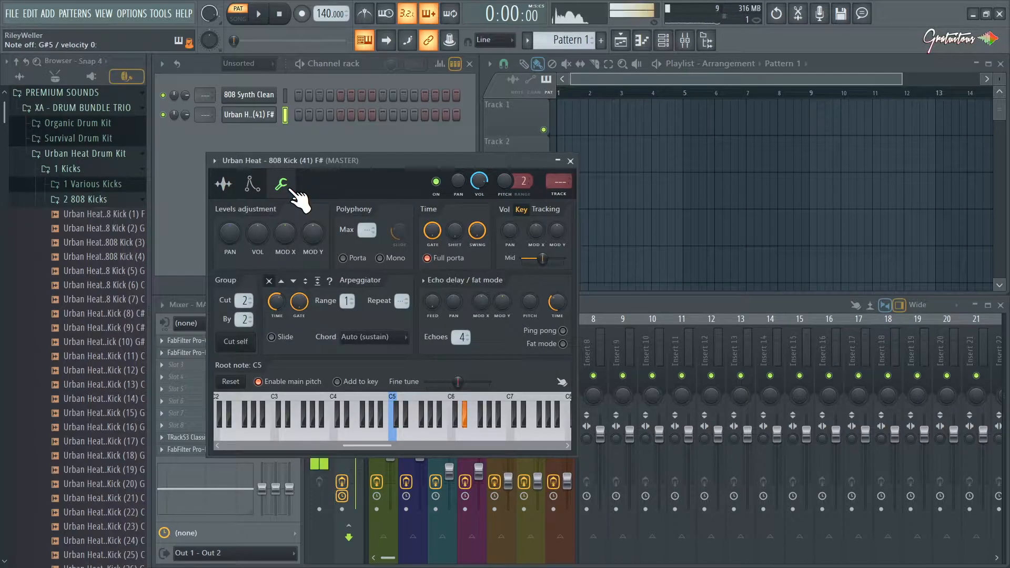
Open the piano roll for the 808 kick channel and draw a C5 note 14 steps long from bar 1.
right_click(267, 115)
left_click(300, 115)
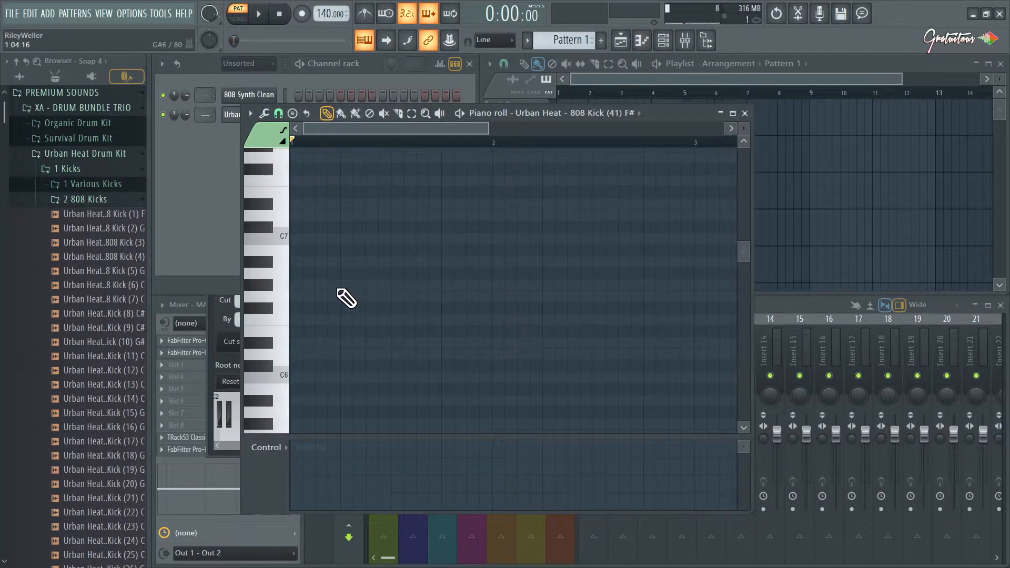
scroll(345, 297, "down", 6)
left_click(297, 376)
left_click_drag(314, 377, 466, 377)
Add a five-step G5 slide note above the C5 note, starting at step 4, and play the slide.
left_click(330, 296)
left_click_drag(501, 296, 411, 300)
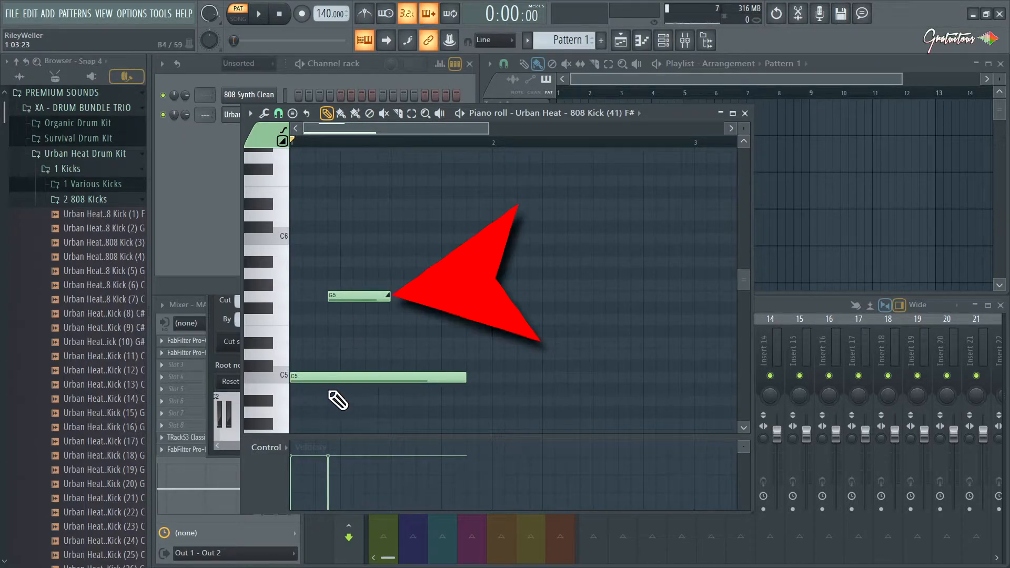
left_click_drag(330, 364, 330, 392)
left_click_drag(357, 256, 368, 295)
left_click(341, 330, "ctrl")
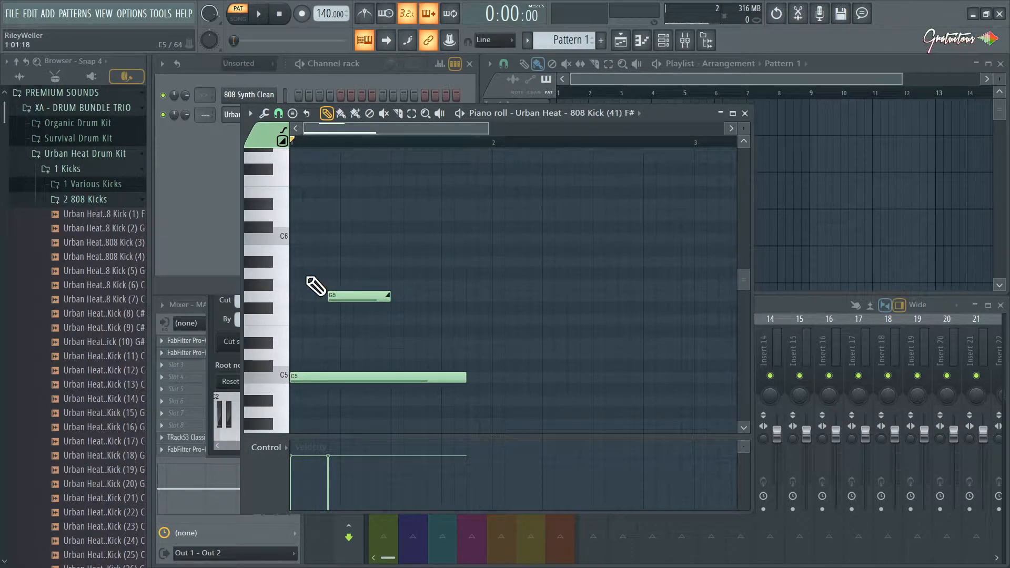
key("space")
key("space")
Transpose the G5 slide note up one octave to G6 and play the pattern.
left_click_drag(357, 246, 362, 301)
key("ctrl+Up")
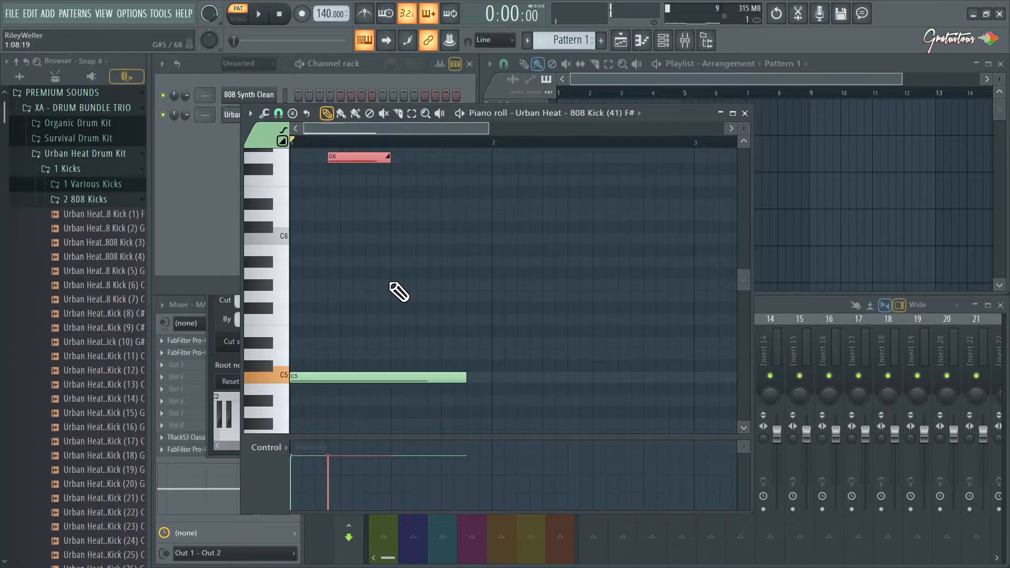
scroll(368, 293, "up", 2)
key("space")
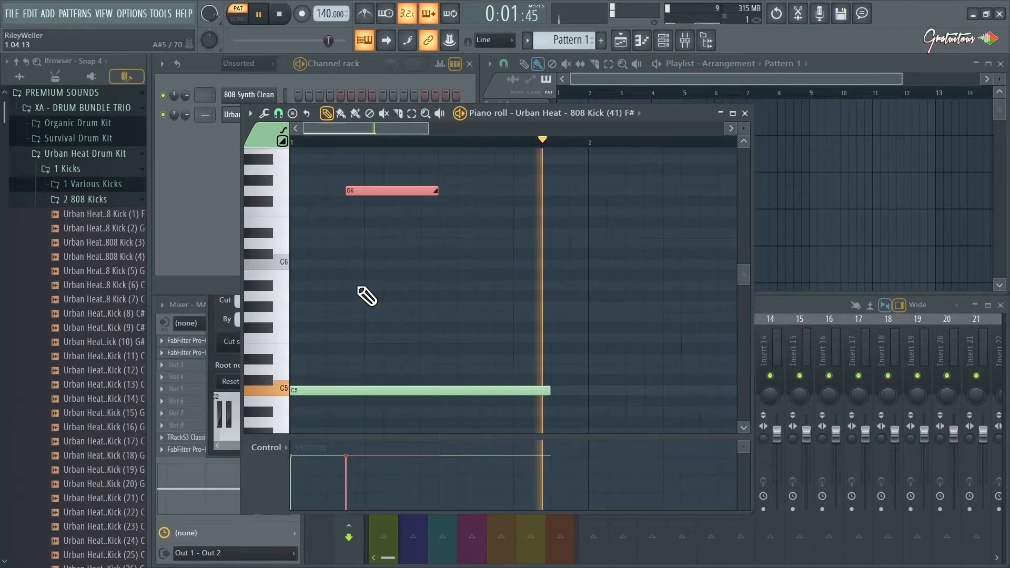
key("space")
Move the G6 slide note to step 14 near the end of the C5 note, and delete it.
left_click(415, 271)
left_click_drag(411, 190, 593, 188)
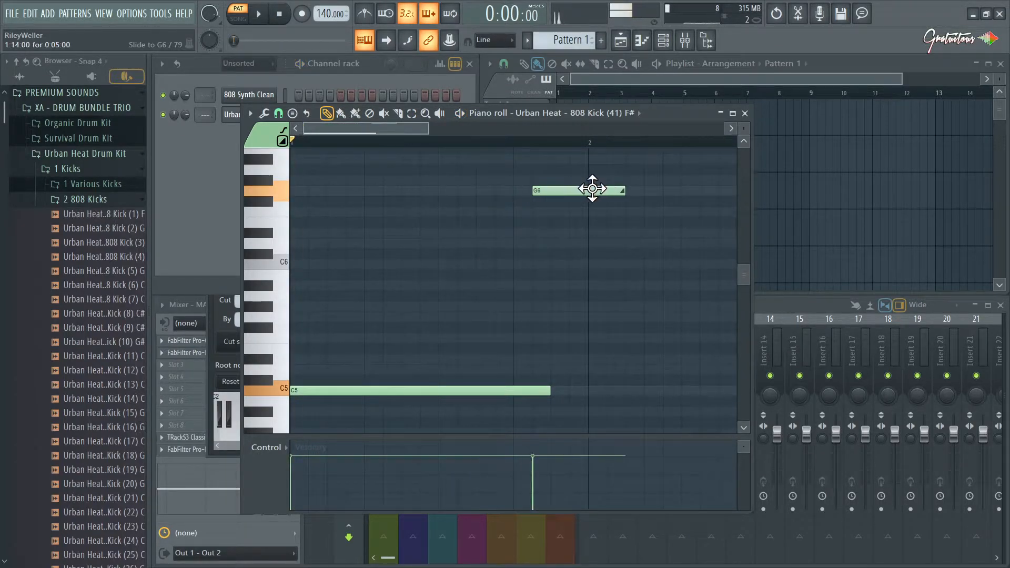
right_click(595, 191)
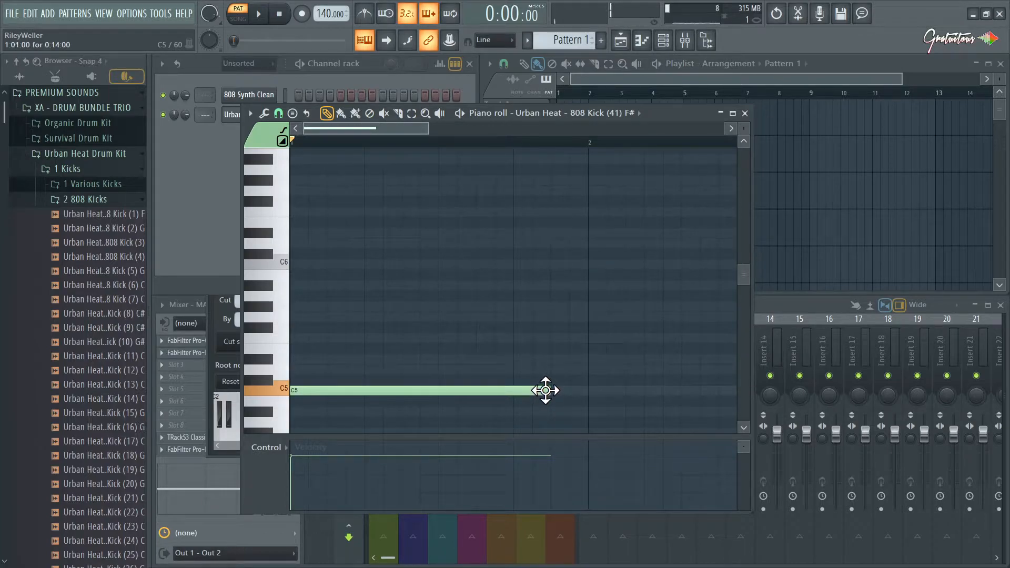
Build a row of three consecutive C5 notes from bar 1, each three steps long, at a tempo of 96.
left_click_drag(537, 393, 346, 393)
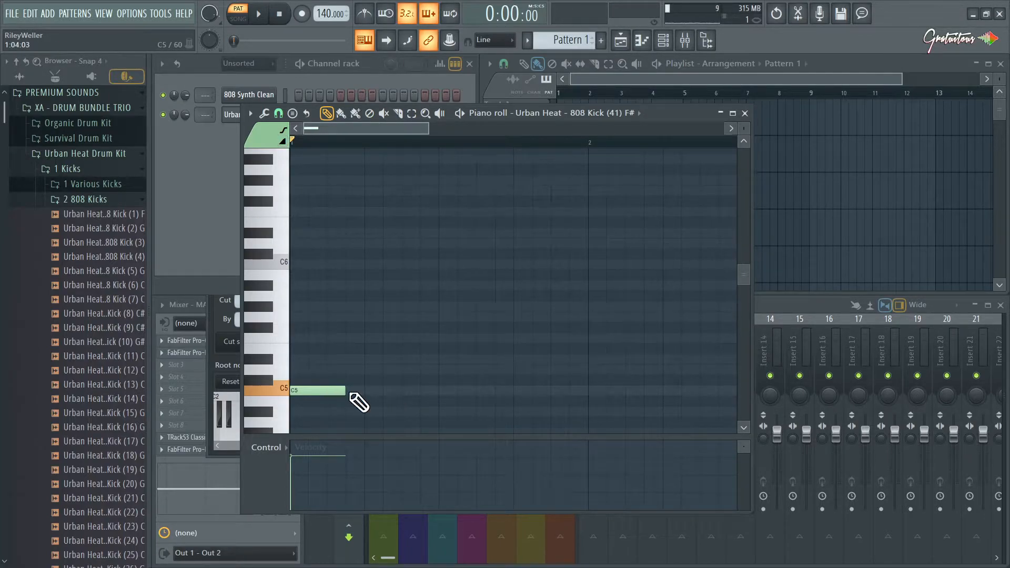
left_click(363, 390)
left_click_drag(322, 14, 282, 9)
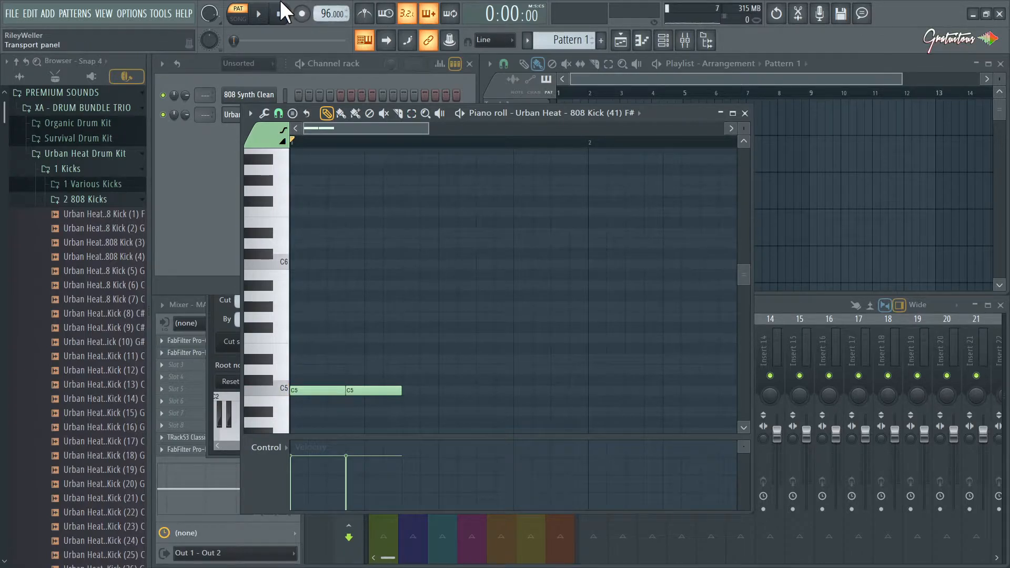
left_click(421, 392)
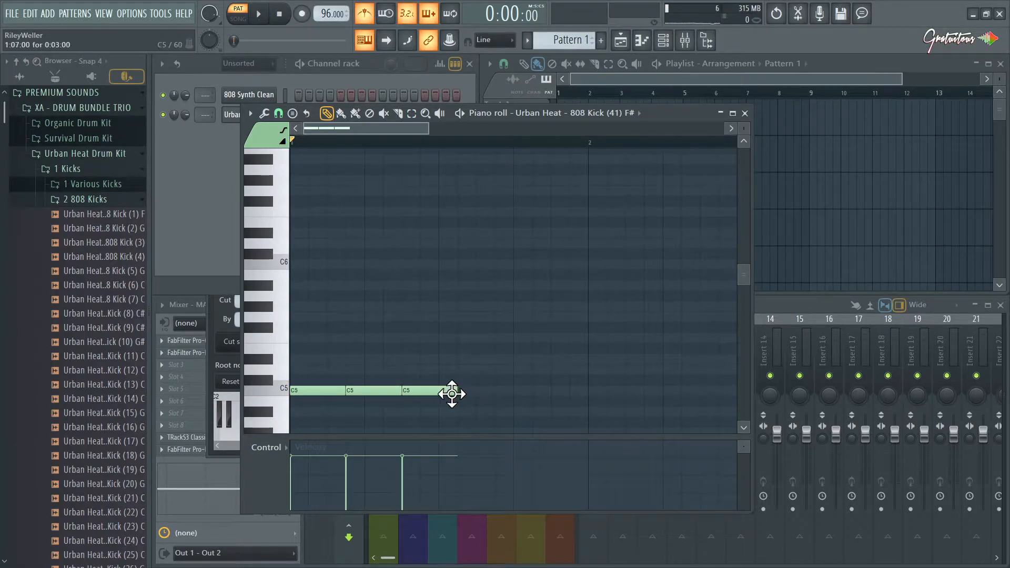
Trim the last C5 note to two steps, and repeat the three-note rhythm on D#5 up to bar 2, playing it back.
mouse_move(452, 404)
left_mouse_down()
mouse_move(378, 377)
mouse_move(299, 378)
mouse_move(463, 358)
left_mouse_up()
left_click(482, 333)
key("space")
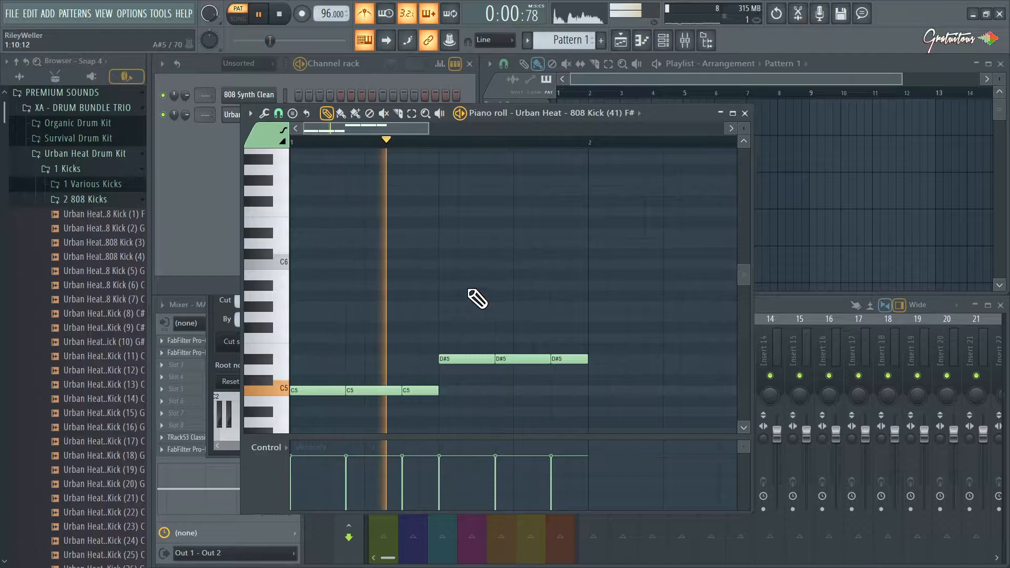
key("space")
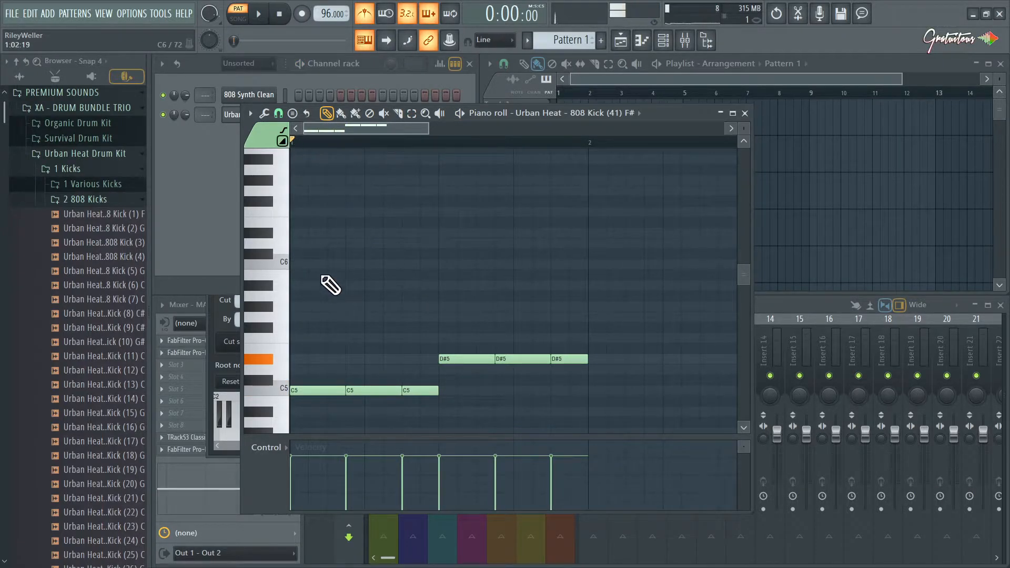
Add a two-step C6 slide note starting at step 5 above the C5 notes and play the pattern.
left_click_drag(357, 265, 387, 264)
key("space")
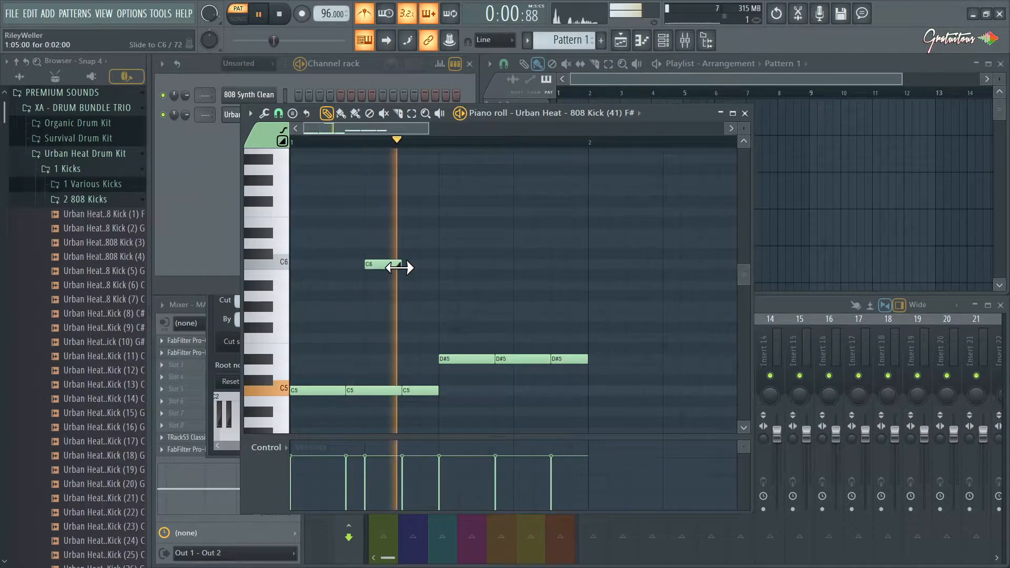
key("space")
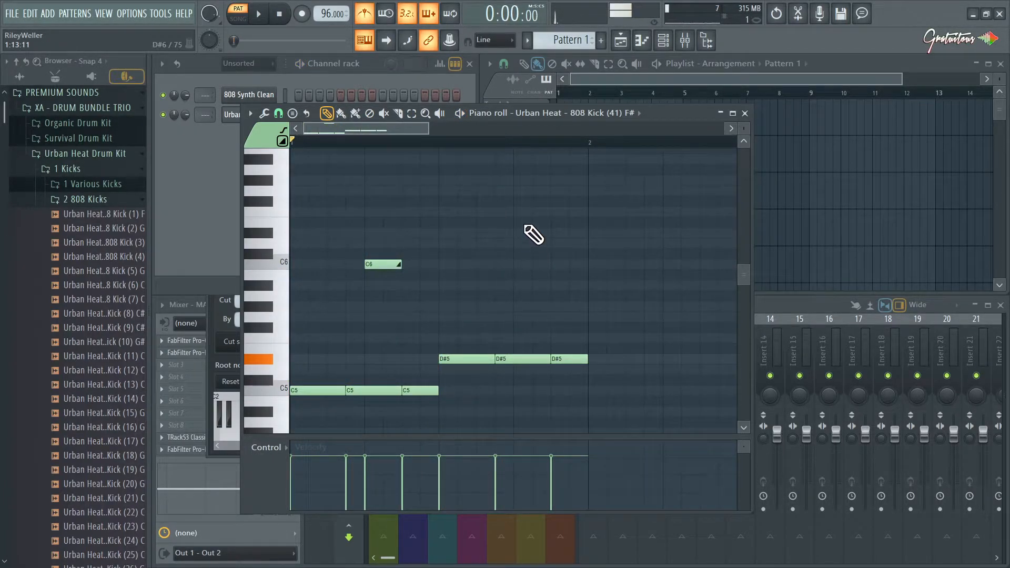
Copy the C6 slide note to step 13, raise the copy two octaves to C8, and play the pattern.
left_click_drag(388, 267, 542, 272, "shift")
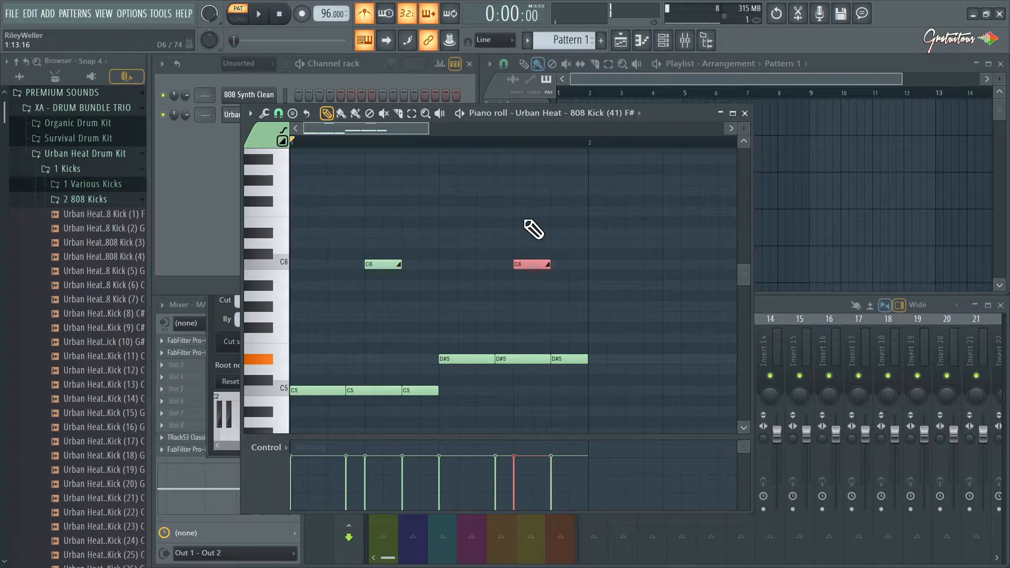
left_click_drag(527, 218, 531, 289, "ctrl")
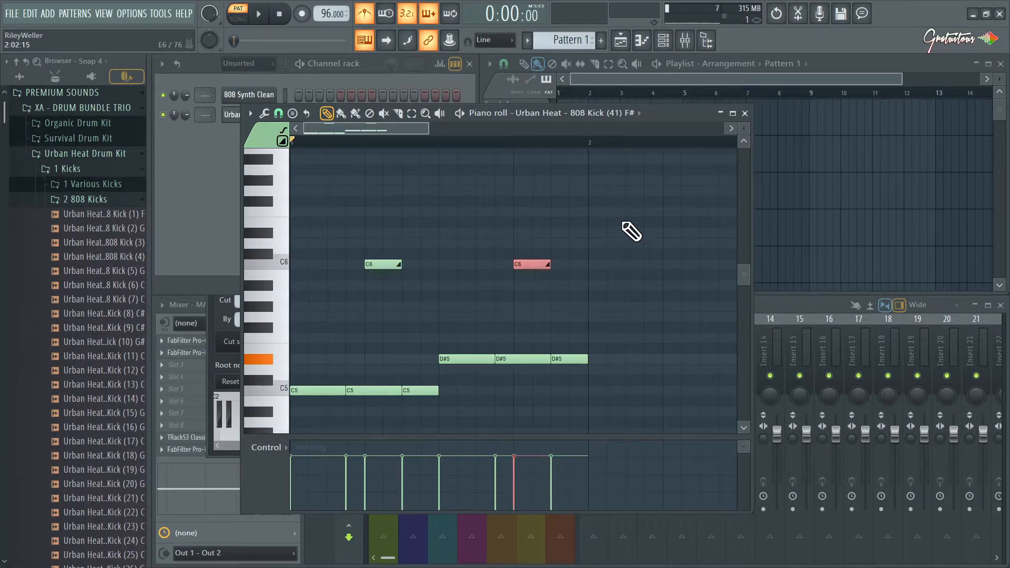
key("ctrl+Up")
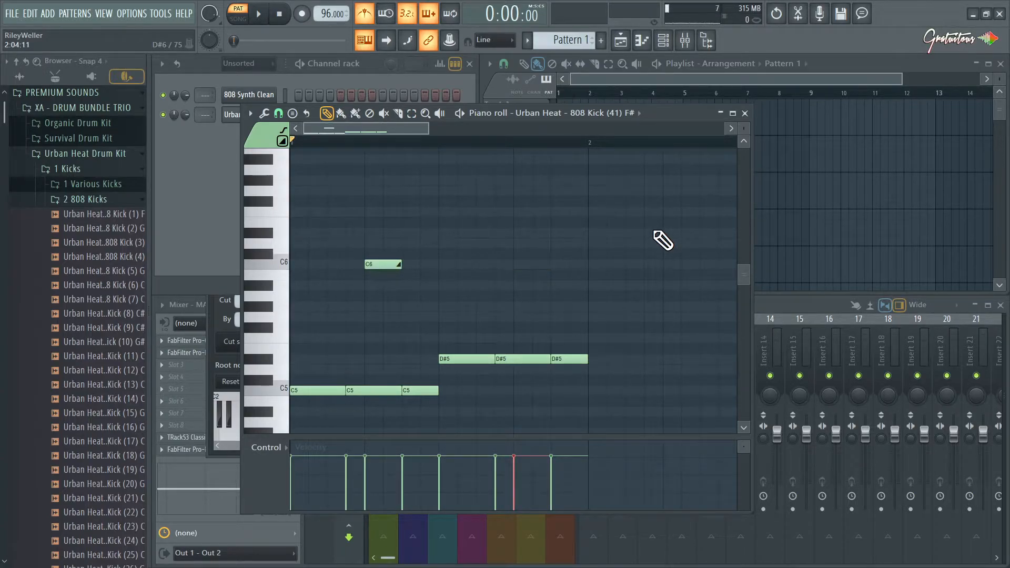
scroll(661, 239, "down", 2, "alt")
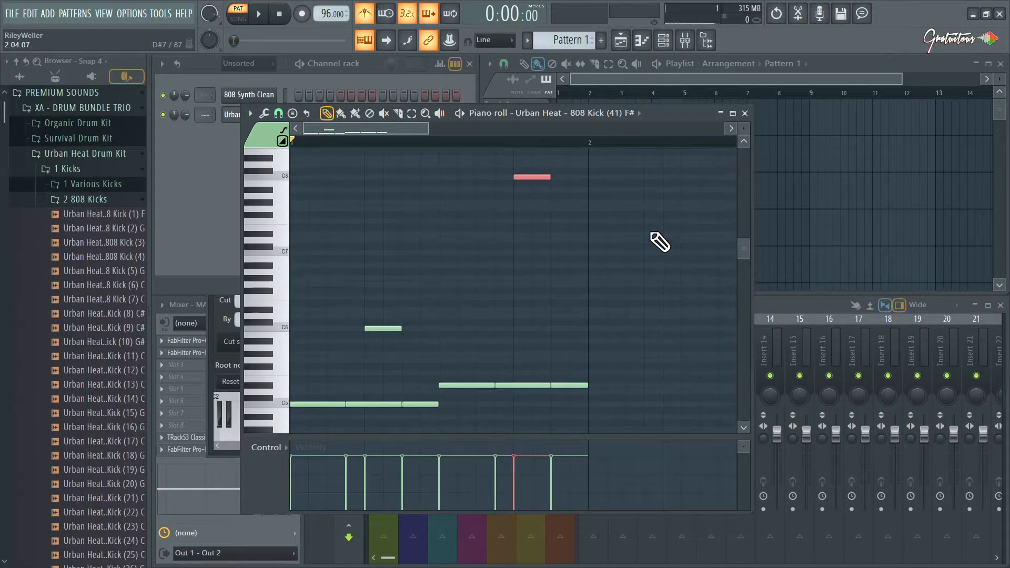
left_click(534, 226)
key("space")
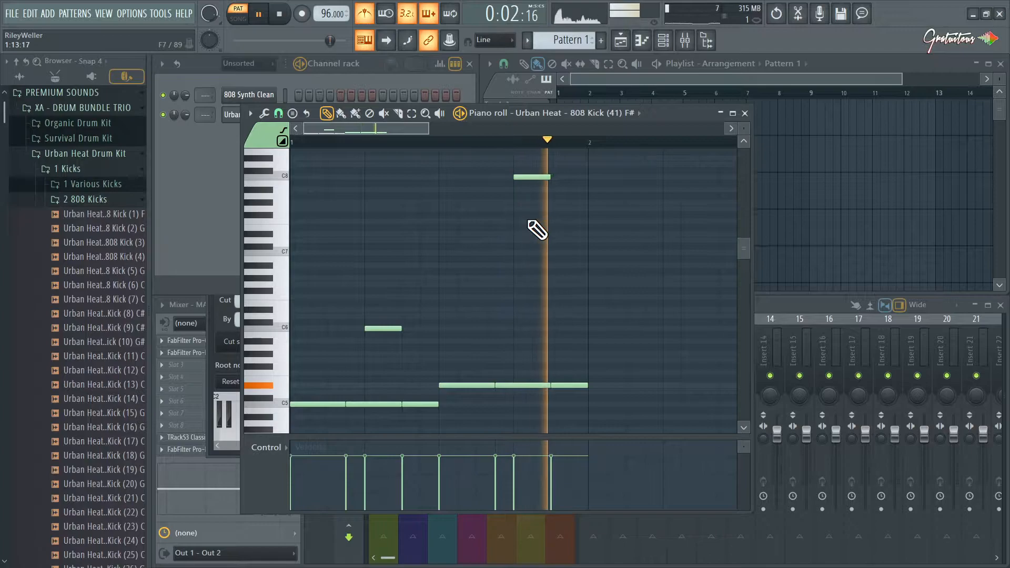
Shorten the C8 slide note to one step, lower its velocity, and play the pattern.
left_click(536, 178, "ctrl")
key("ctrl+Down")
key("space")
key("ctrl+z")
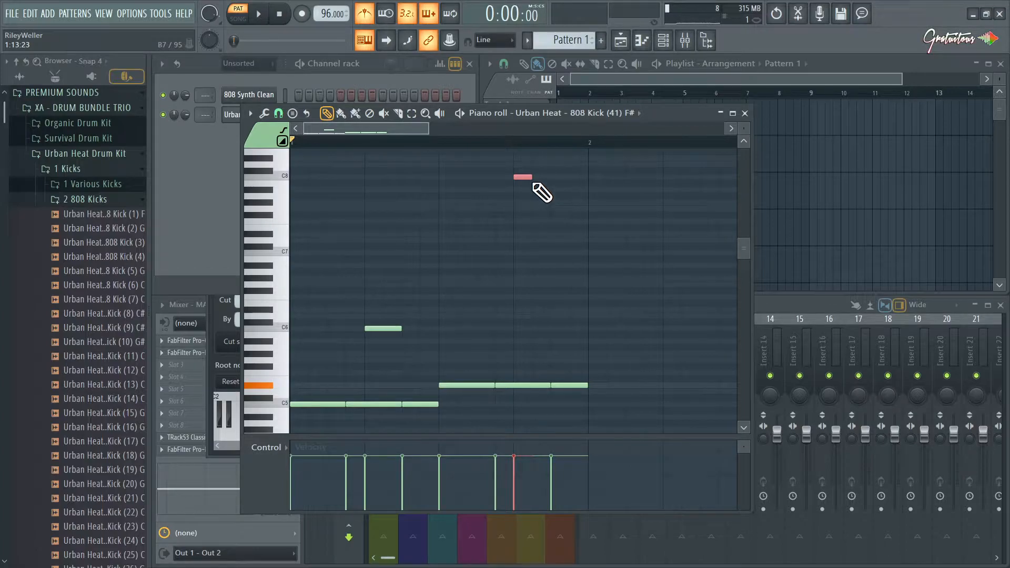
scroll(530, 179, "down", 8)
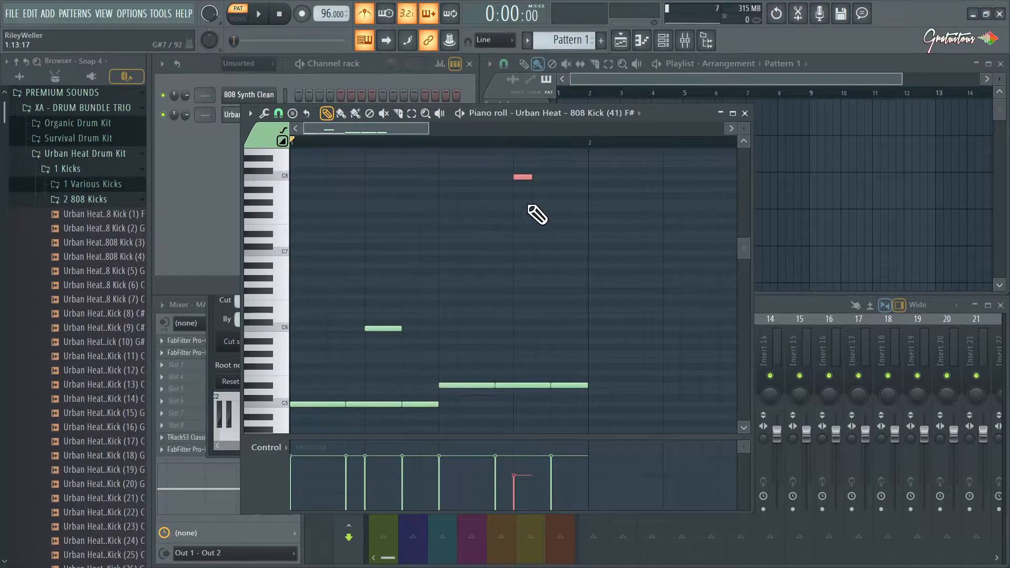
key("space")
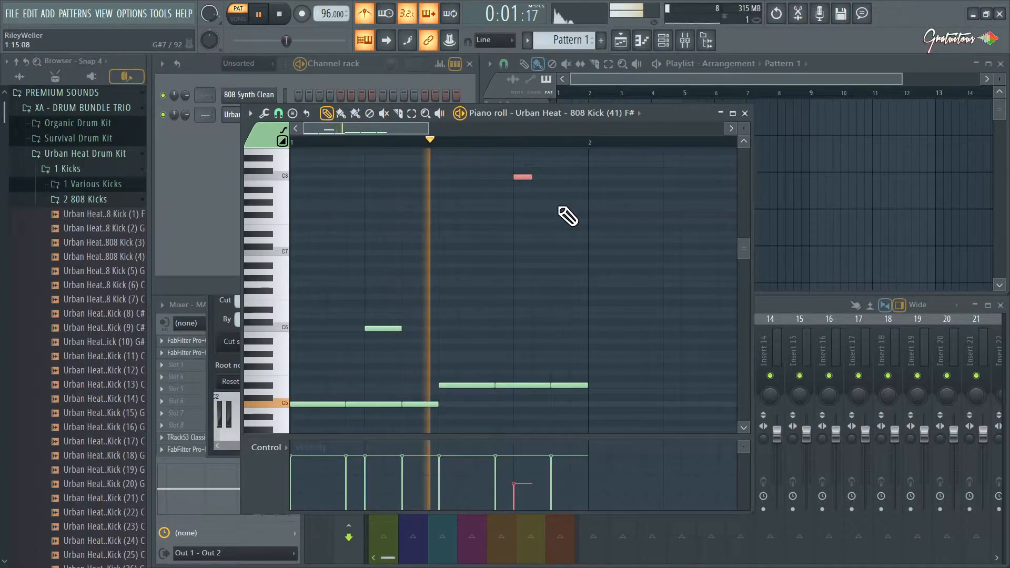
Lower the high slide note to C7 and add a one-step F6 slide note at the start of the last D#5 note.
key("space")
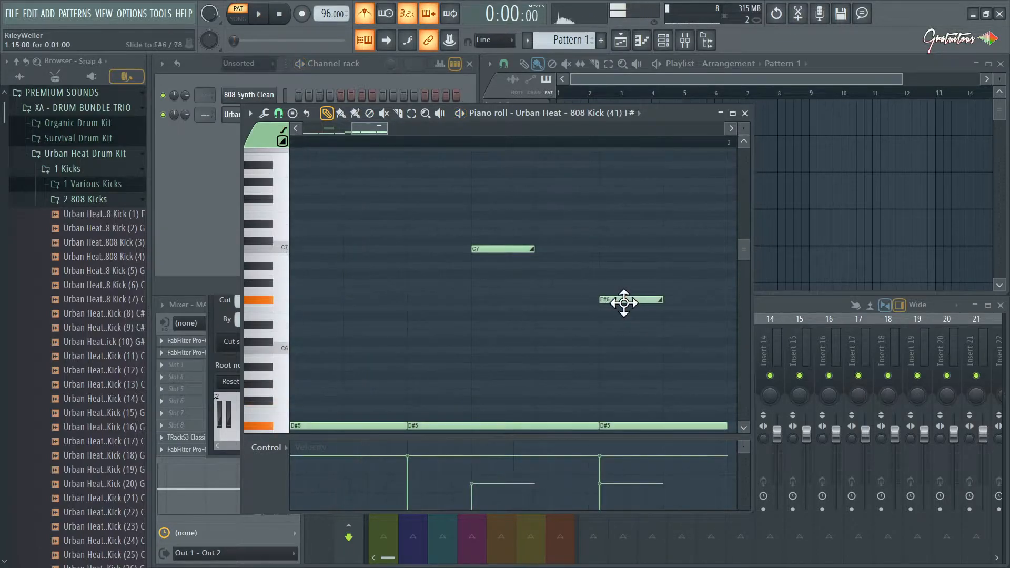
left_click_drag(627, 301, 634, 310)
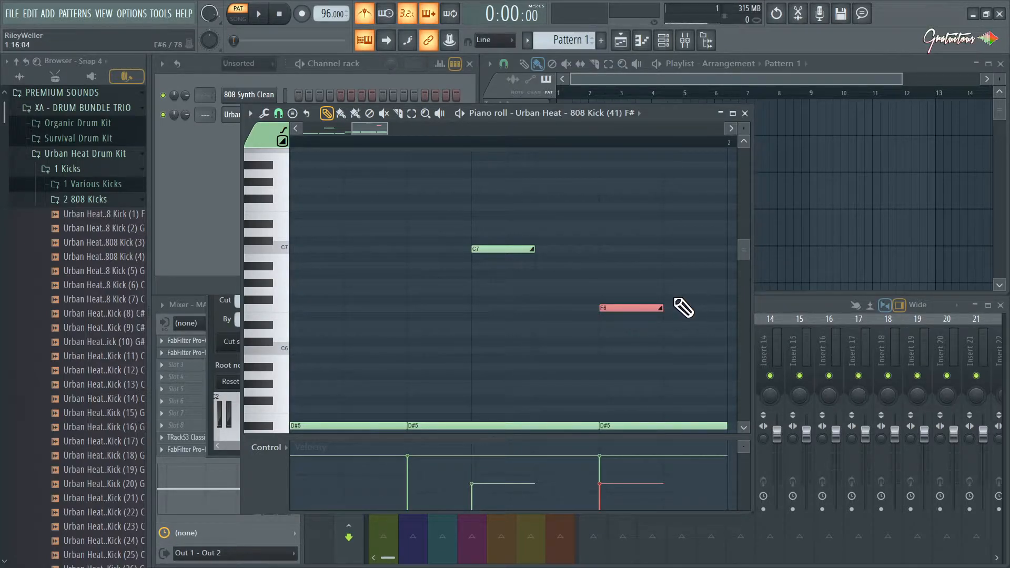
left_click(627, 309)
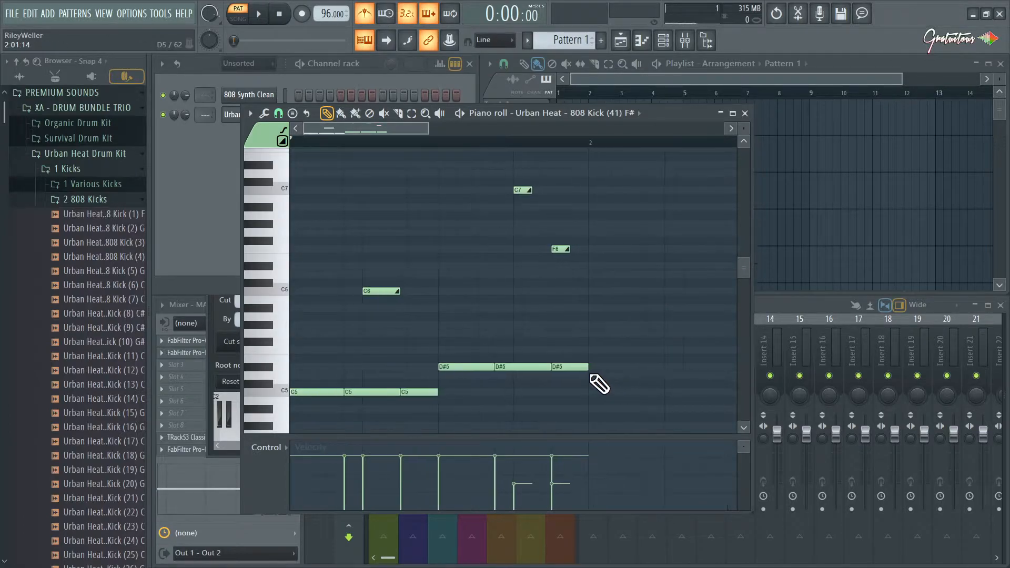
Delete the second and third C5 notes and set the playback position to the start of the C6 slide note.
right_click(374, 392)
right_click(429, 389)
left_click(371, 140)
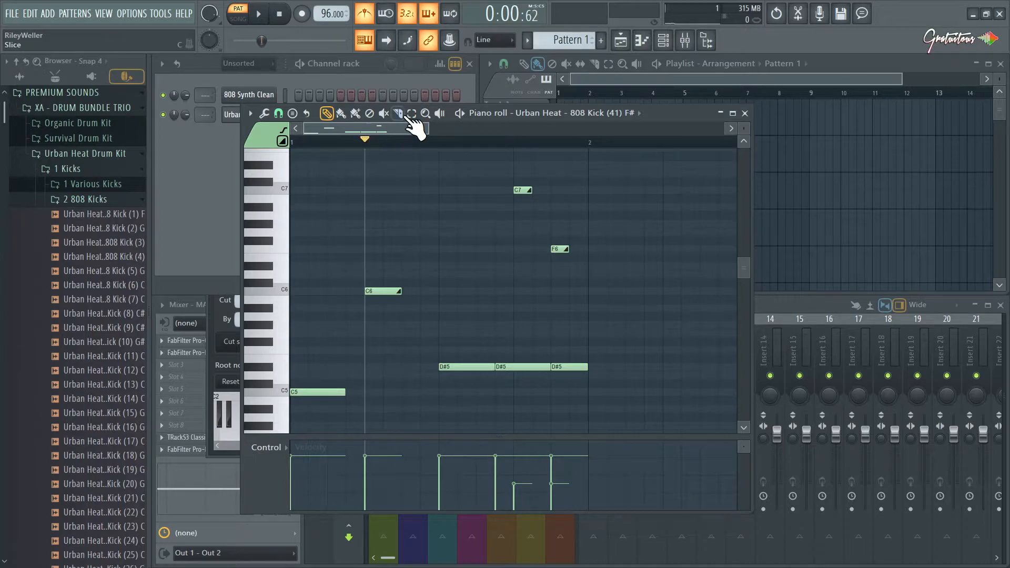
Play and stop the pattern repeatedly from the start of the C6 slide note to audition the slide without the following C5 notes.
left_click(461, 115)
key("space")
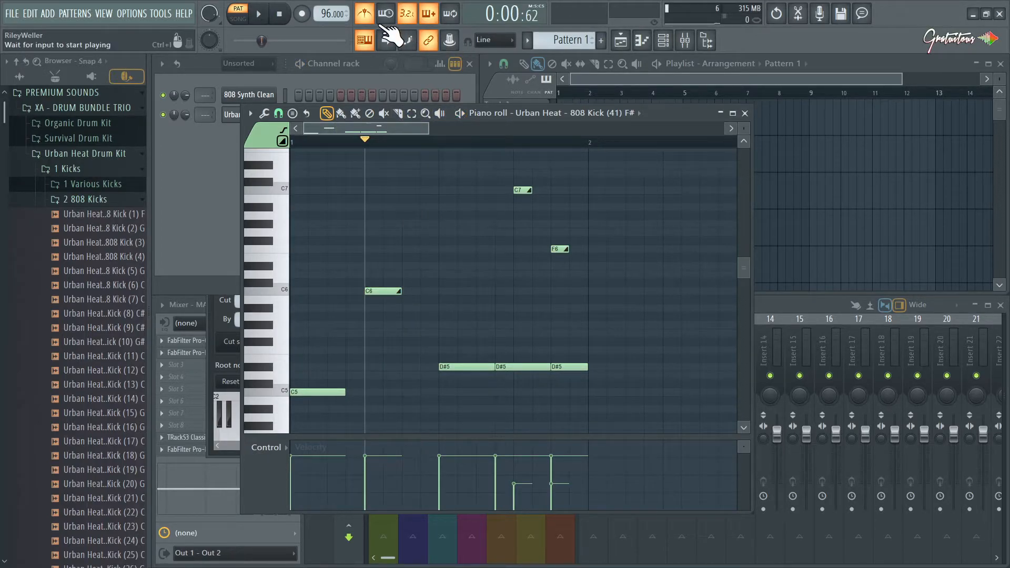
key("space")
key("space")
key("space")
key("space")
key("space")
key("space")
Undo the deletion of the two C5 notes, turn the metronome back on, and close the piano roll.
key("ctrl+alt+z")
key("ctrl+alt+z")
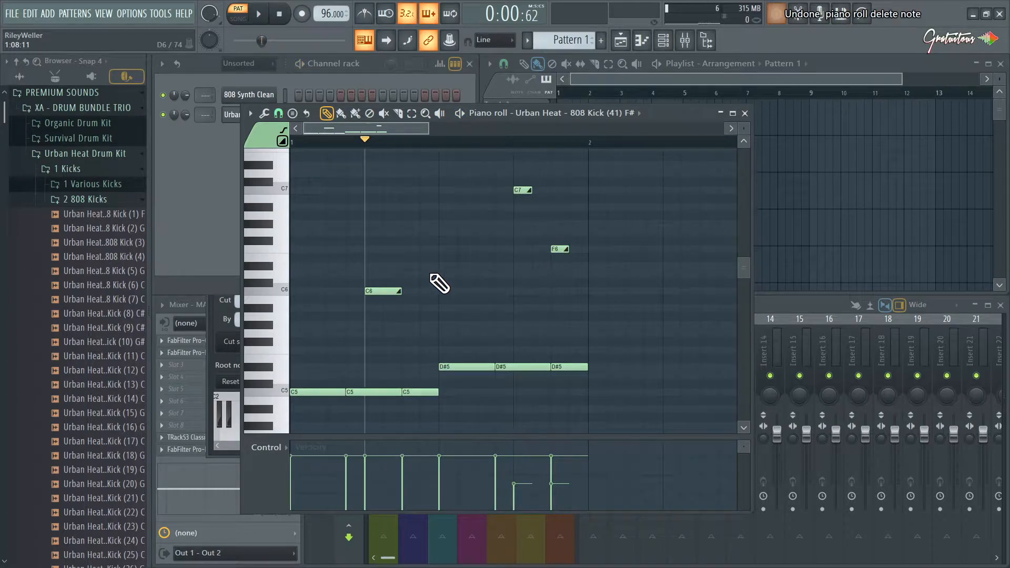
left_click(365, 15)
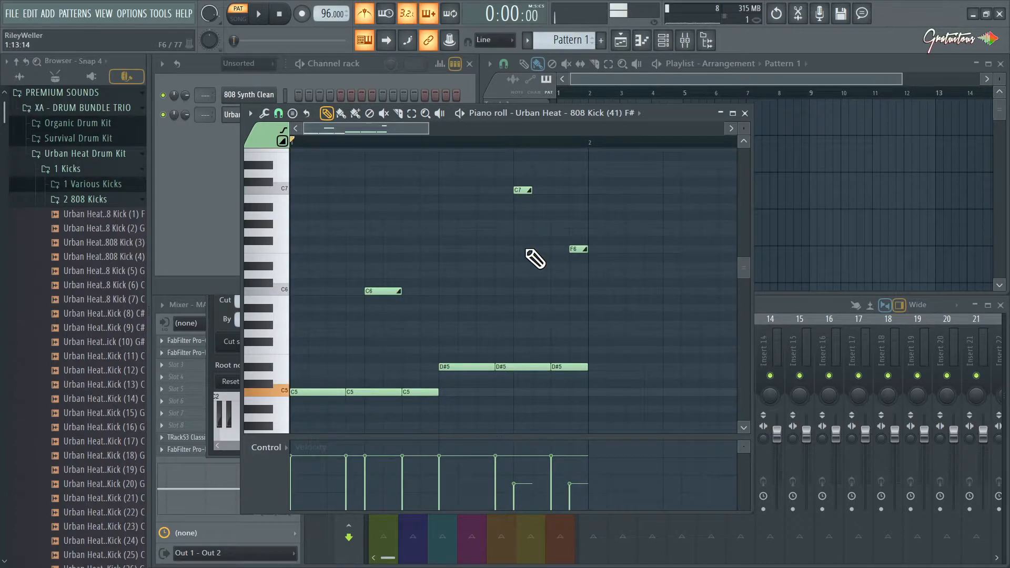
key("F7")
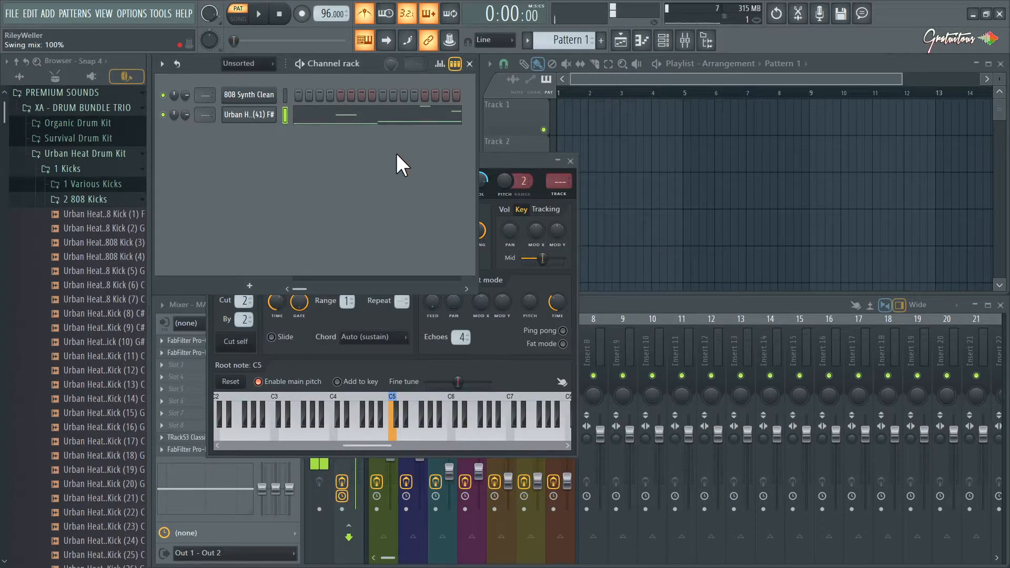
Open the 808 Synth Clean channel's miscellaneous functions and lower the portamento slide time.
left_click(266, 94)
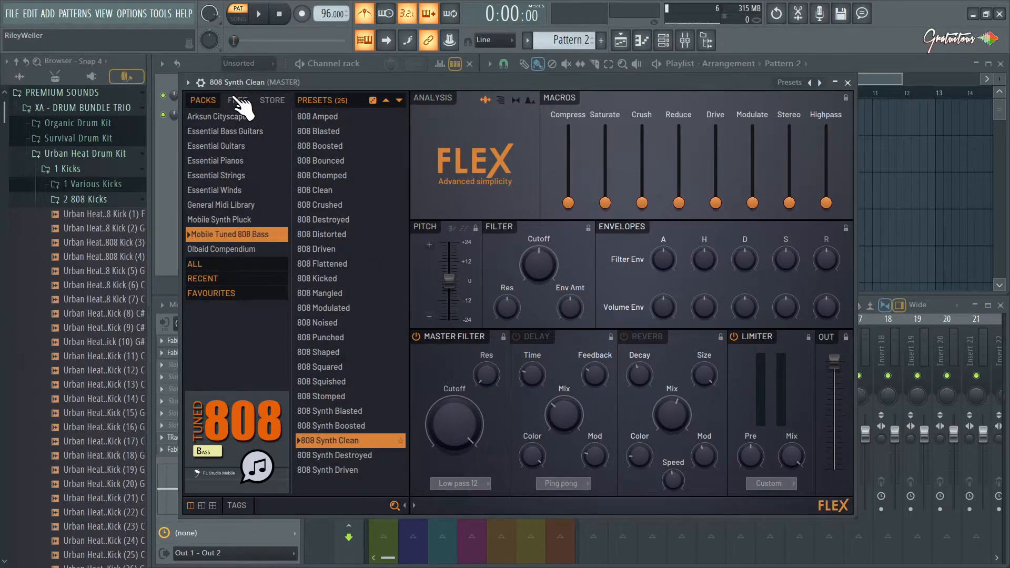
left_click(201, 83)
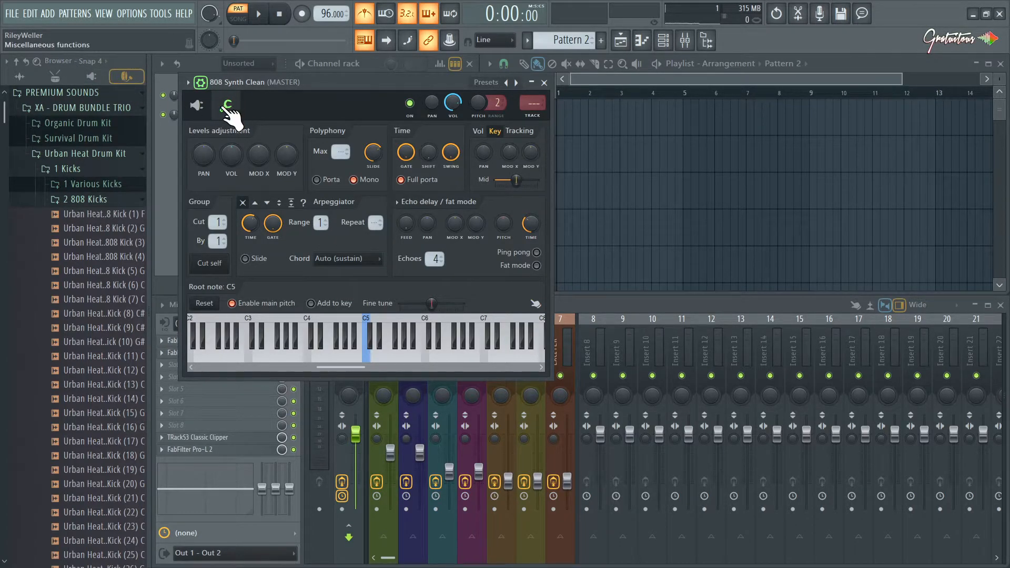
left_click_drag(333, 120, 345, 120)
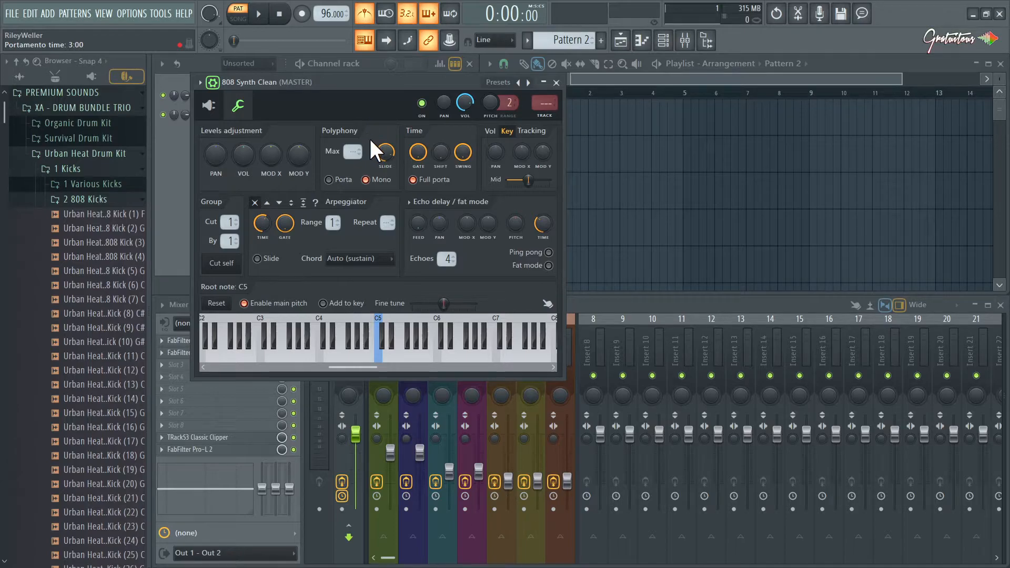
left_click_drag(378, 140, 377, 157)
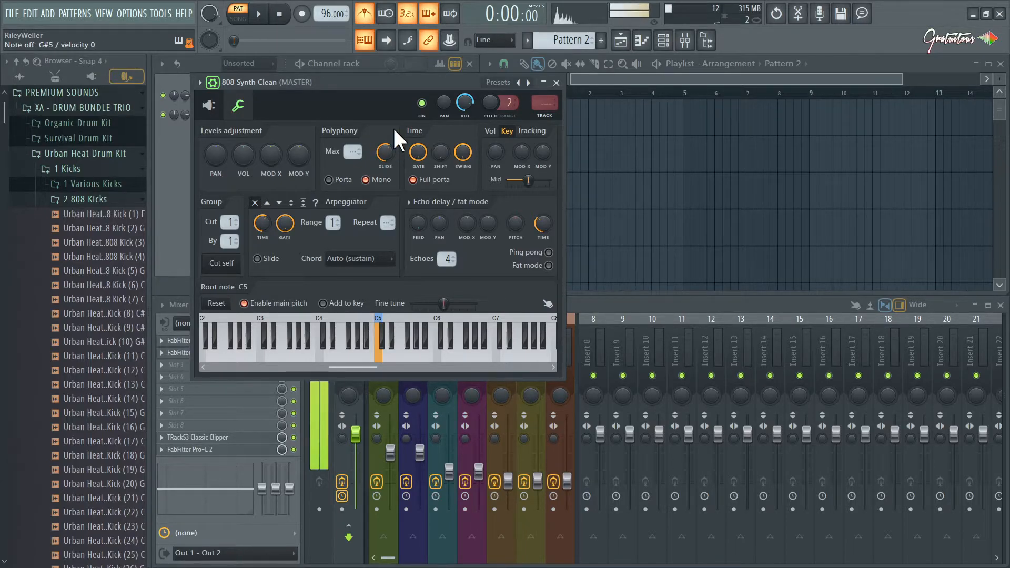
Raise the volume envelope release of the 808 Synth Clean preset in FLEX and close the plugin.
left_click(212, 83)
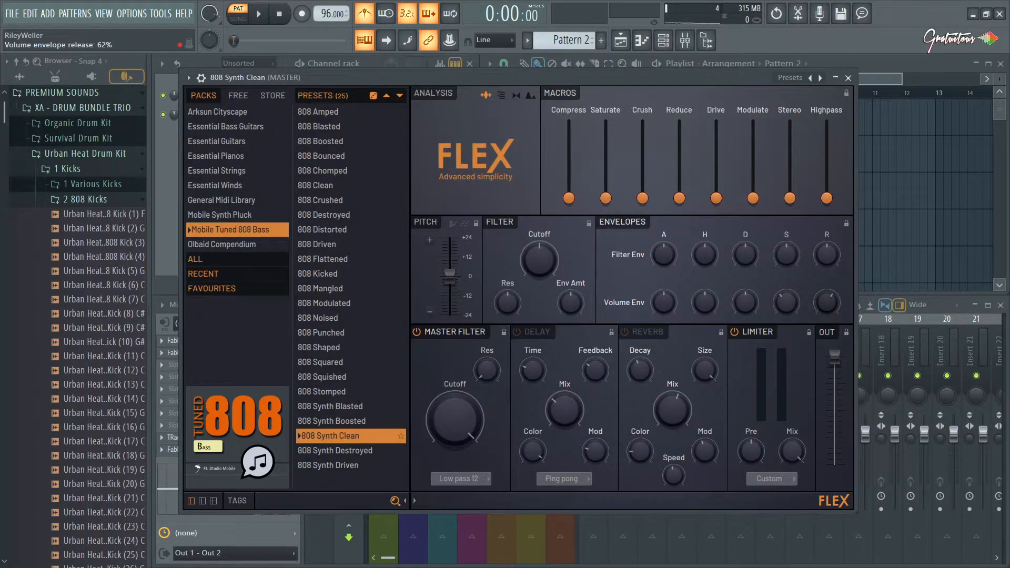
left_click_drag(827, 303, 828, 290)
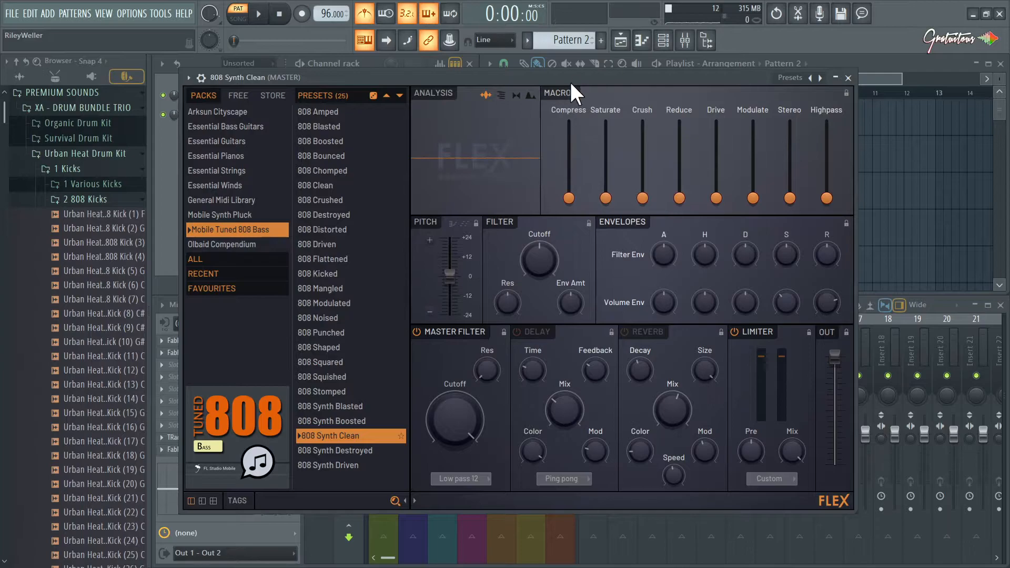
key("Escape")
Copy the 808 kick's notes from Pattern 1 to the 808 Synth Clean channel in Pattern 2 and show them in the piano roll.
right_click(274, 94)
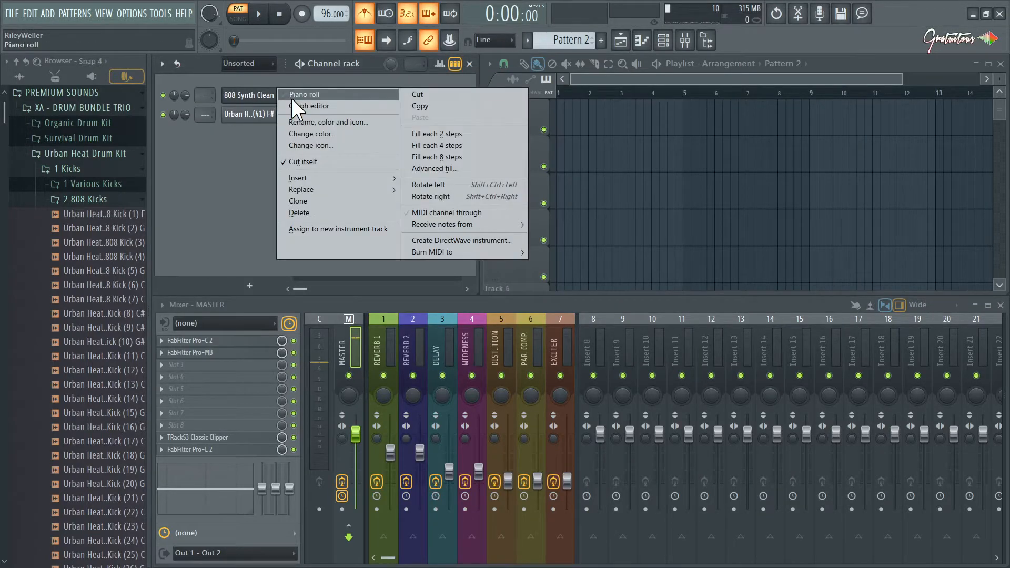
left_click(292, 94)
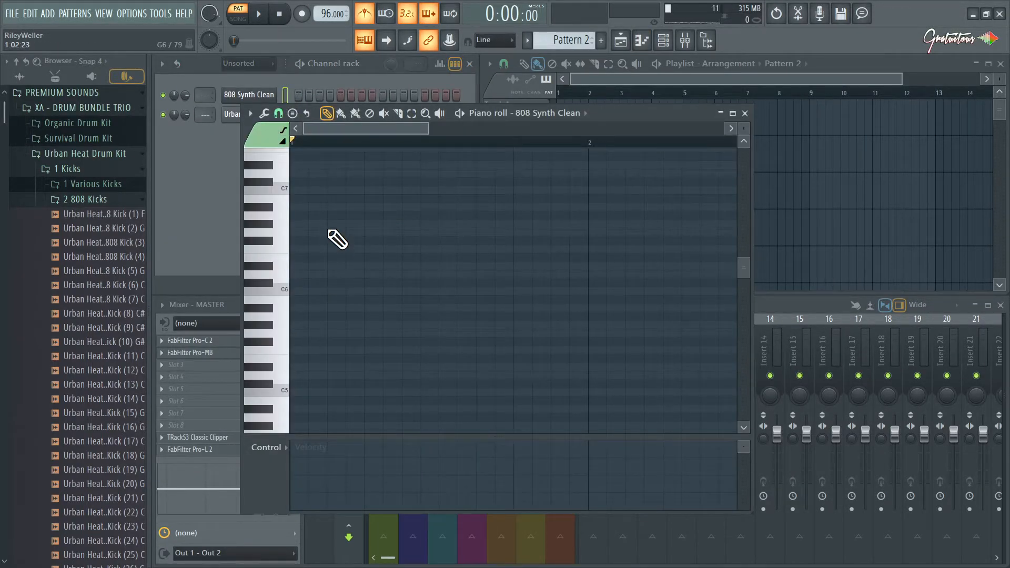
key("Escape")
key("KP_Subtract")
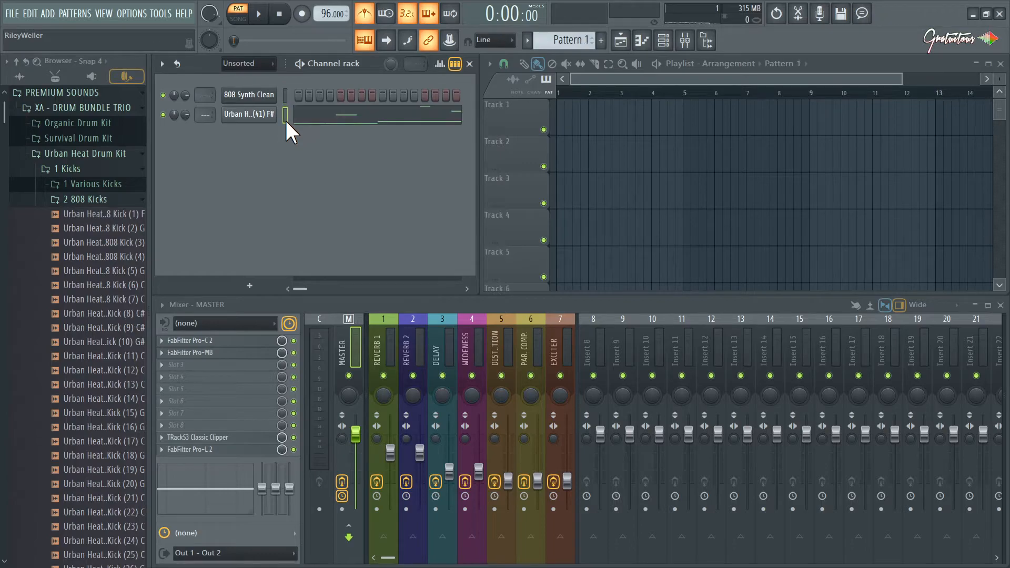
key("KP_Add")
key("Up")
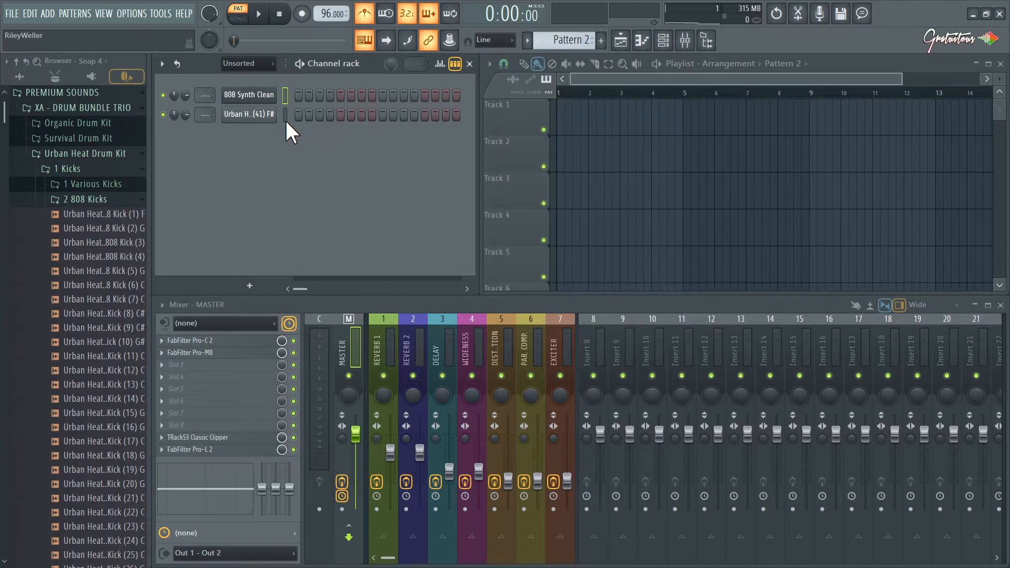
key("ctrl+v")
left_click(397, 98)
scroll(434, 184, "up", 4)
scroll(405, 227, "down", 4)
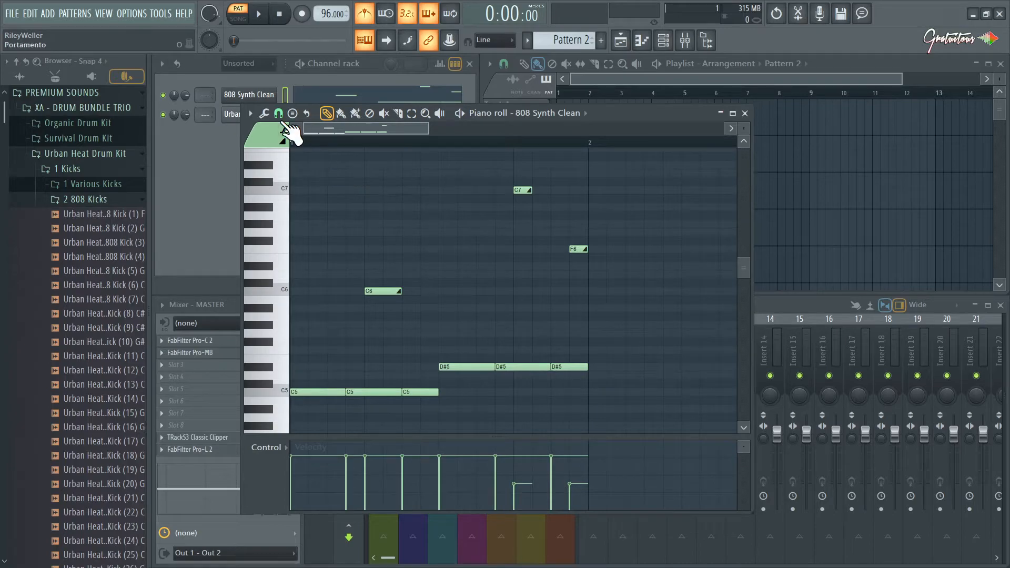
Toggle the Mono option in the 808 Synth Clean channel's polyphony settings and play Pattern 2.
left_click(266, 100)
left_click_drag(269, 77, 291, 84)
key("Escape")
left_click(257, 94)
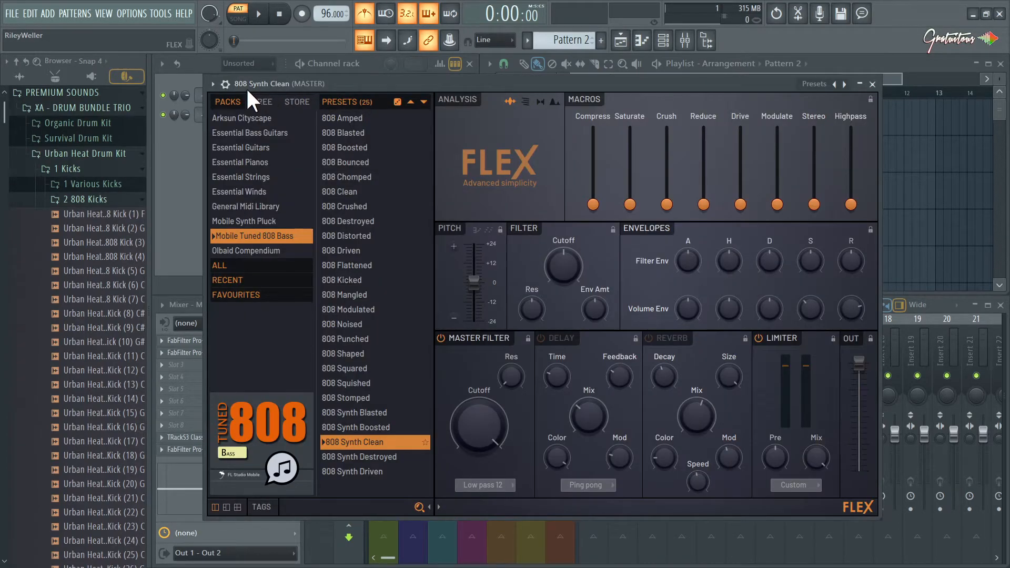
left_click(226, 84)
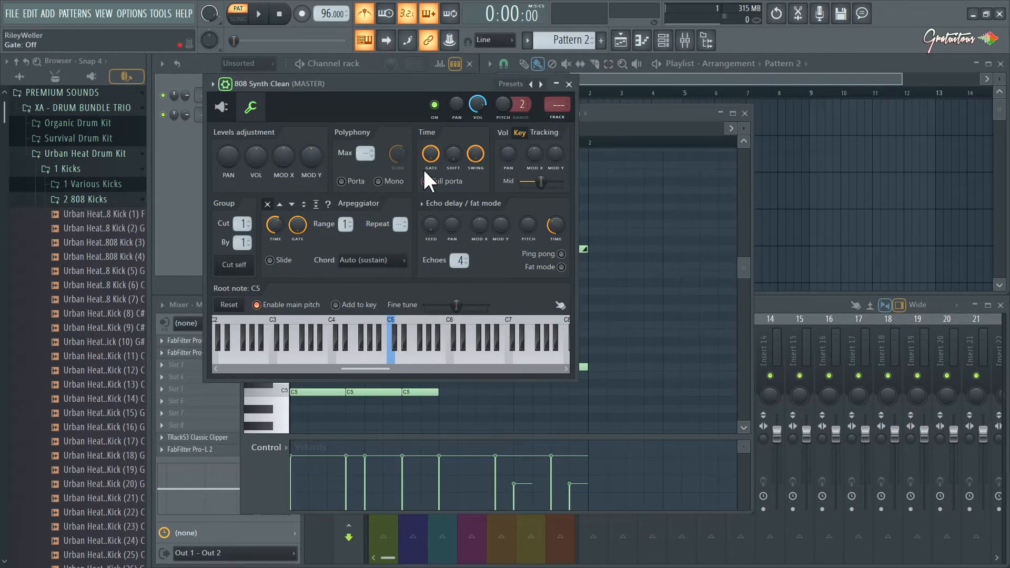
left_click(395, 183)
left_click(620, 129)
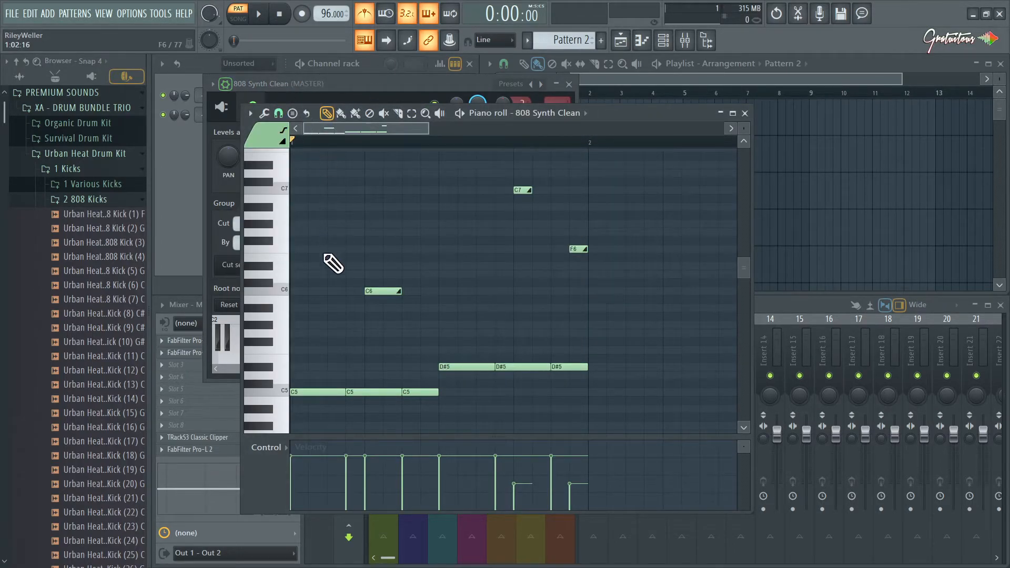
key("space")
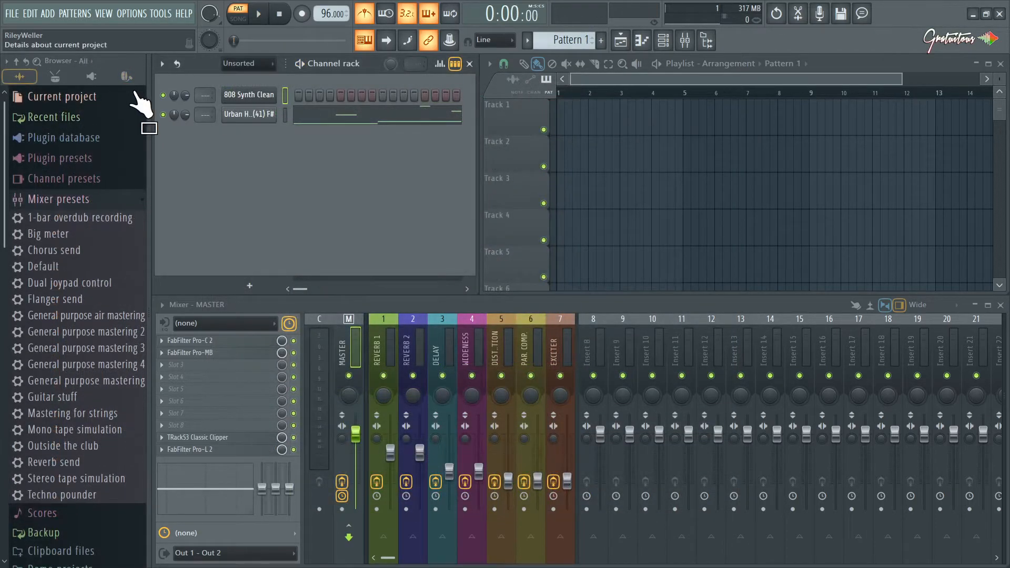
Browse the Urban Heat Drum Kit's 2 808 Kicks folder and audition samples from its 3 Short Kicks folder.
left_click(126, 77)
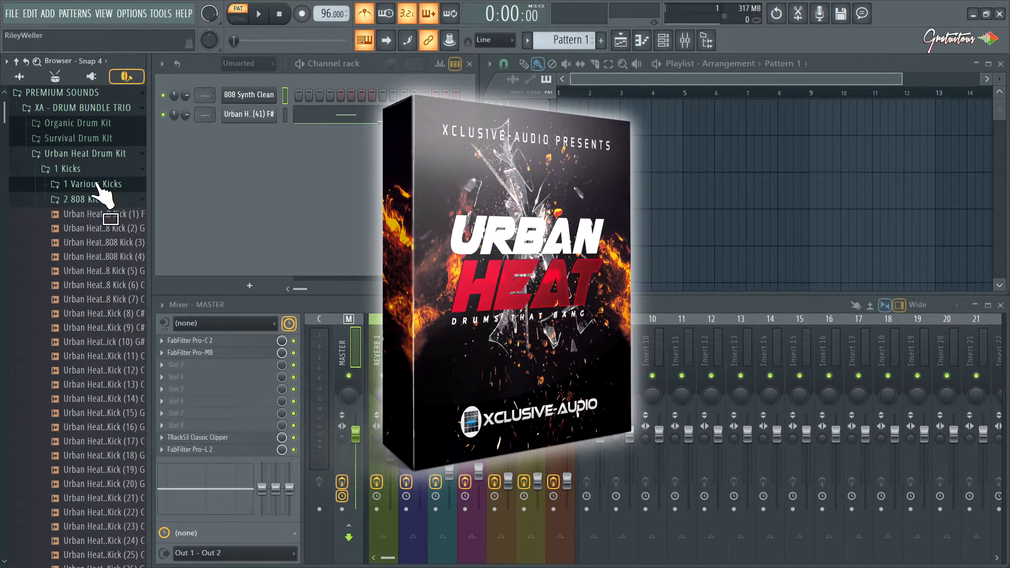
scroll(93, 250, "down", 3)
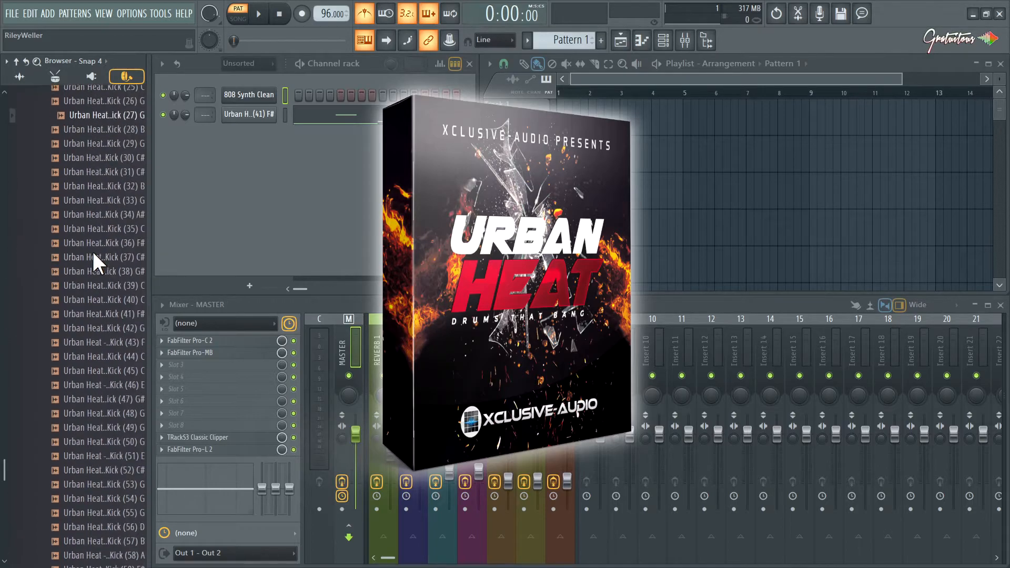
scroll(100, 173, "up", 3)
left_click(103, 199)
left_click(109, 214)
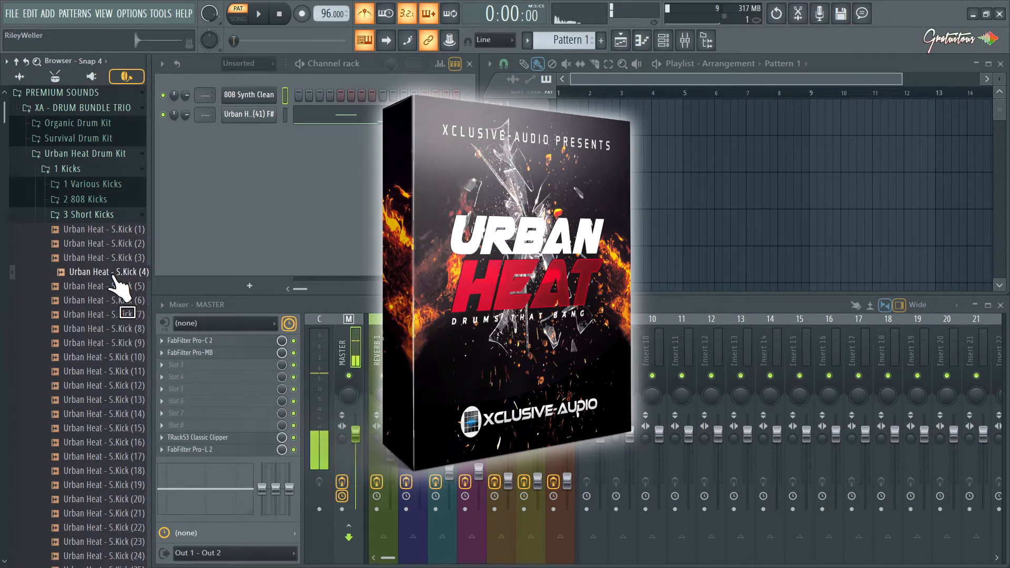
left_click(116, 286)
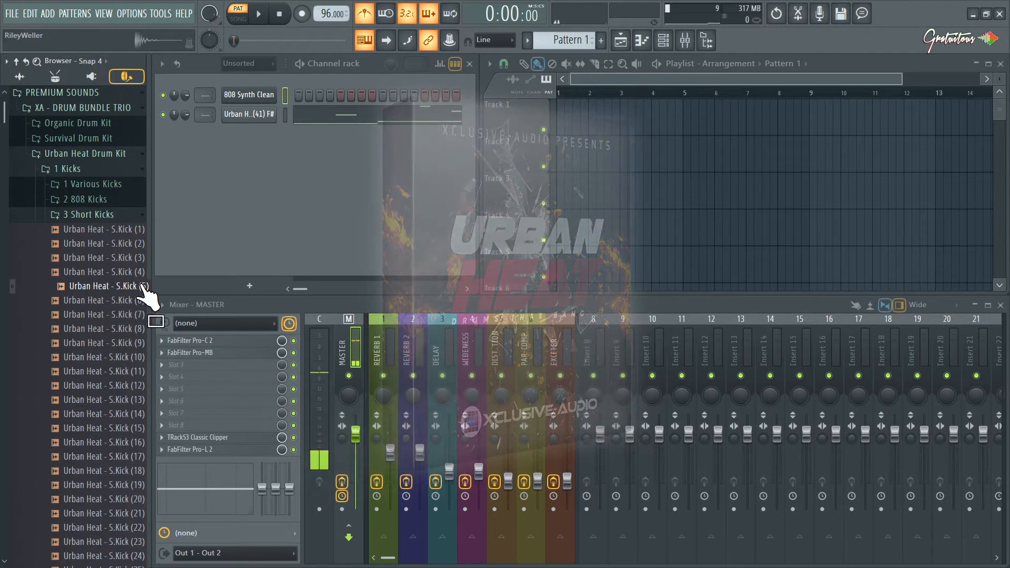
scroll(135, 350, "down", 6)
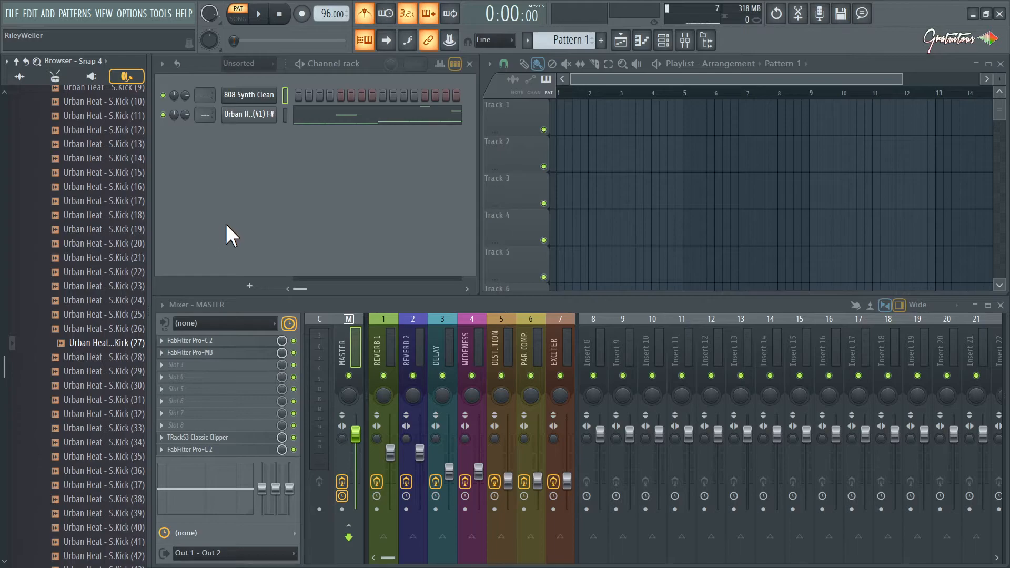
scroll(138, 363, "up", 6)
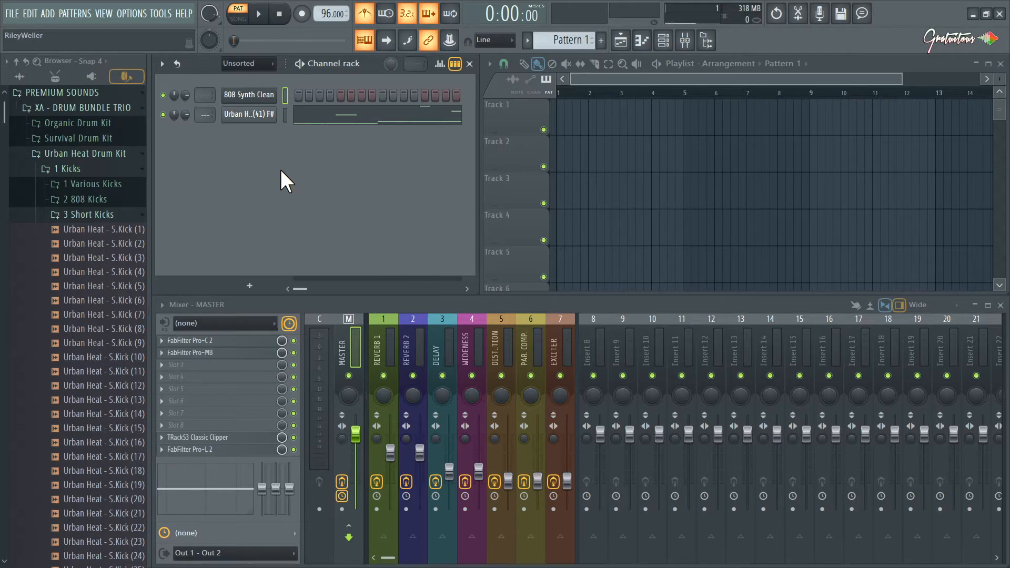
Open the Urban Heat 808 kick's piano roll in Pattern 1, select the lower C5 and D#5 notes, and clear the selection.
left_click(300, 115)
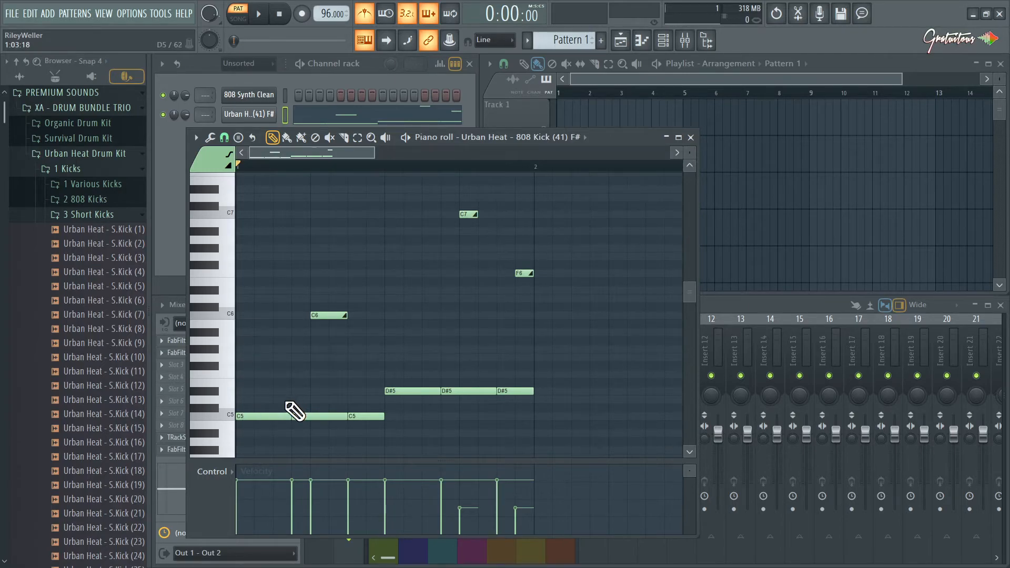
left_click_drag(268, 379, 361, 429)
left_click_drag(391, 363, 498, 410)
key("ctrl+d")
Try a two-step slide note at G6 above the C6 slide, move it to E6 one step further on, and delete it.
left_click(228, 166)
left_click(310, 257)
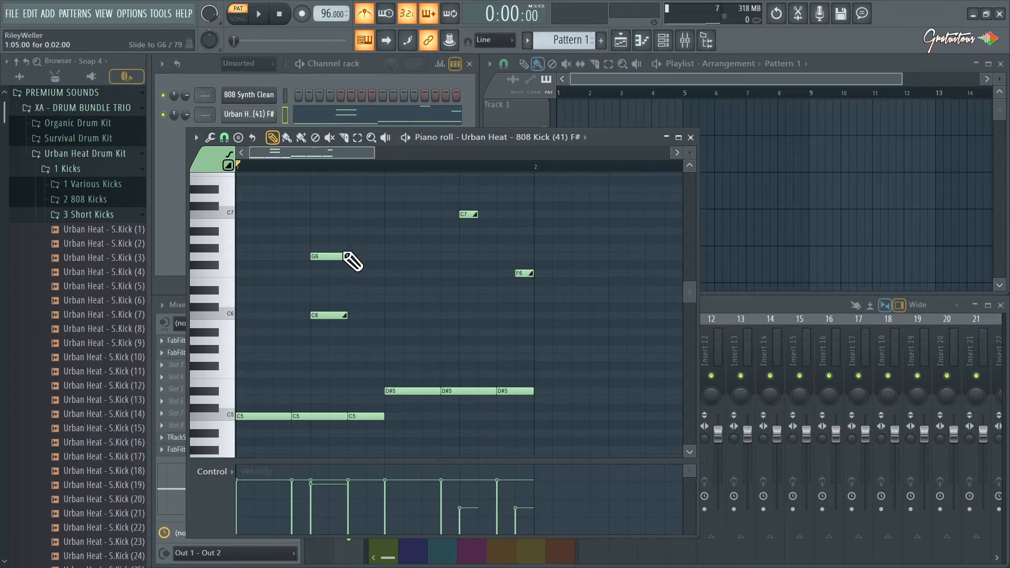
left_click(329, 256)
left_click_drag(346, 254, 364, 280)
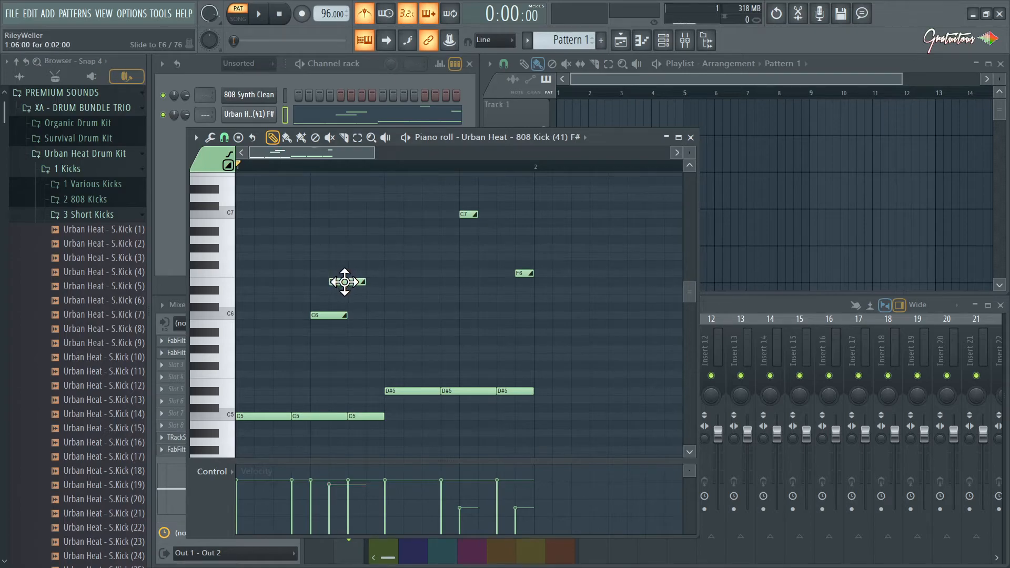
left_click_drag(351, 283, 276, 326)
right_click(277, 323)
Shorten the C6 slide note to 0:01:14 and lower its velocity slightly.
mouse_move(328, 271)
left_mouse_down()
mouse_move(354, 322)
mouse_move(345, 257)
mouse_move(342, 318)
left_mouse_up()
key("b")
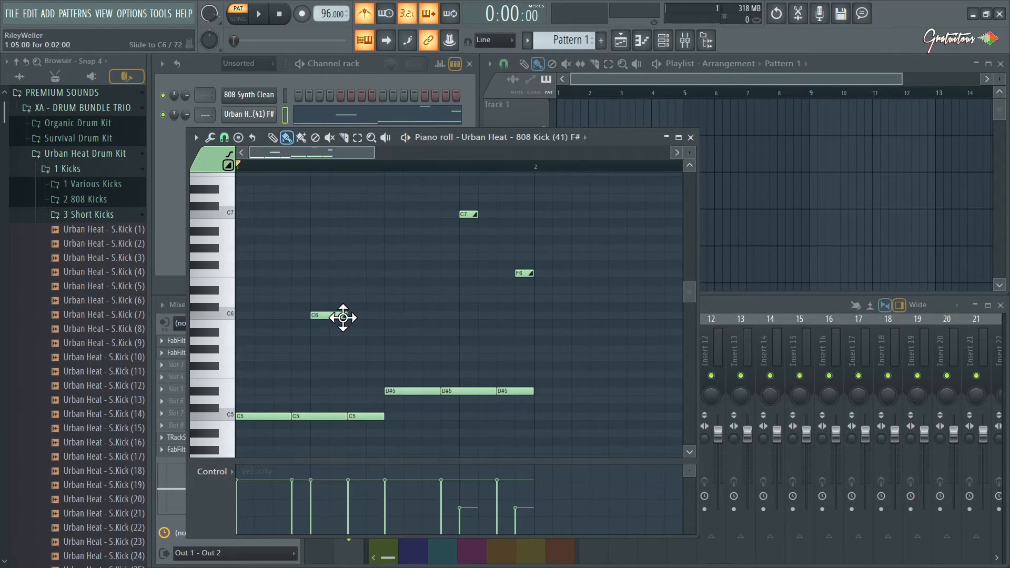
left_click_drag(347, 316, 339, 315)
left_click_drag(410, 445, 279, 278)
left_click_drag(350, 290, 384, 244)
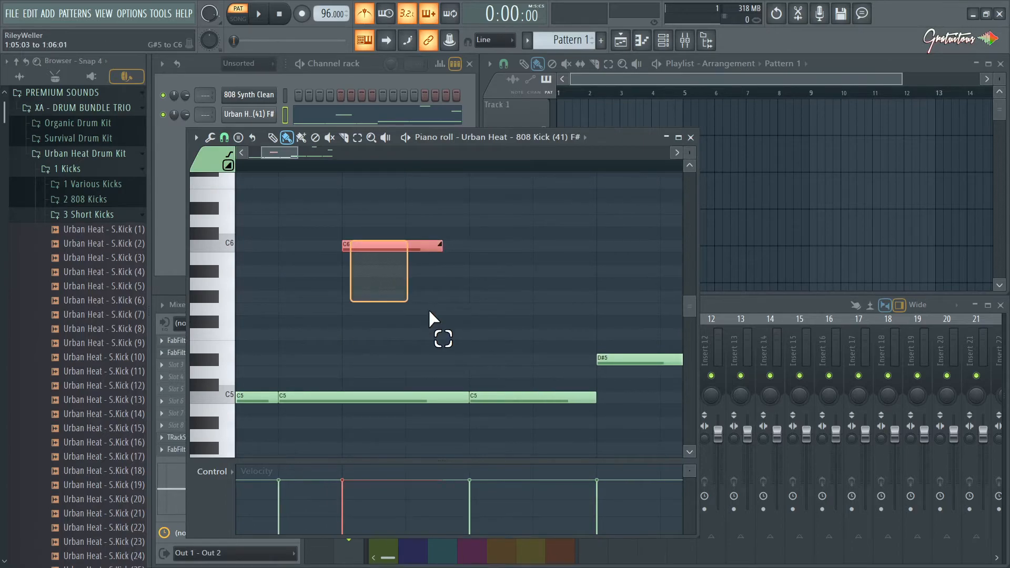
left_click(267, 243, "ctrl")
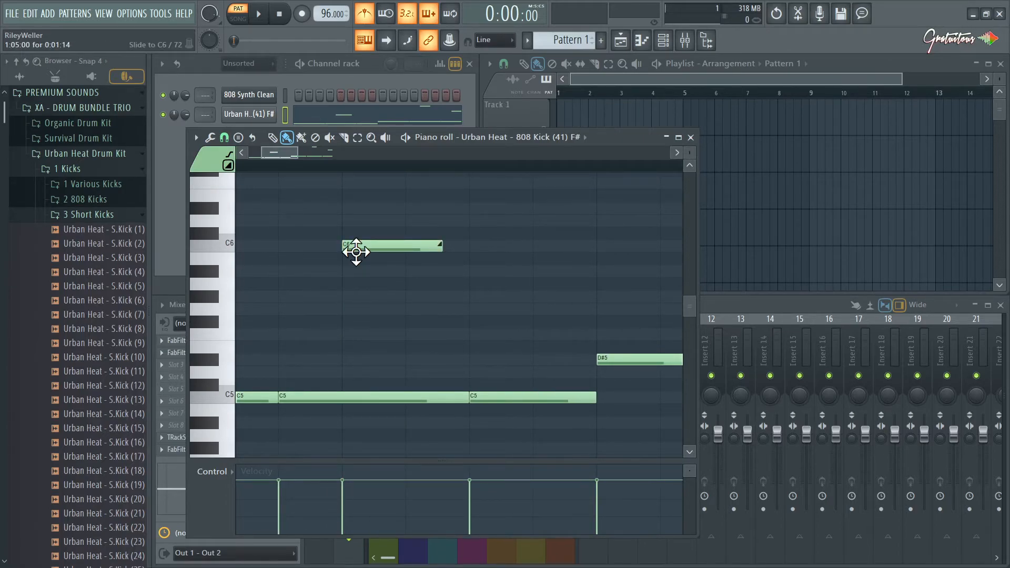
left_click(378, 249)
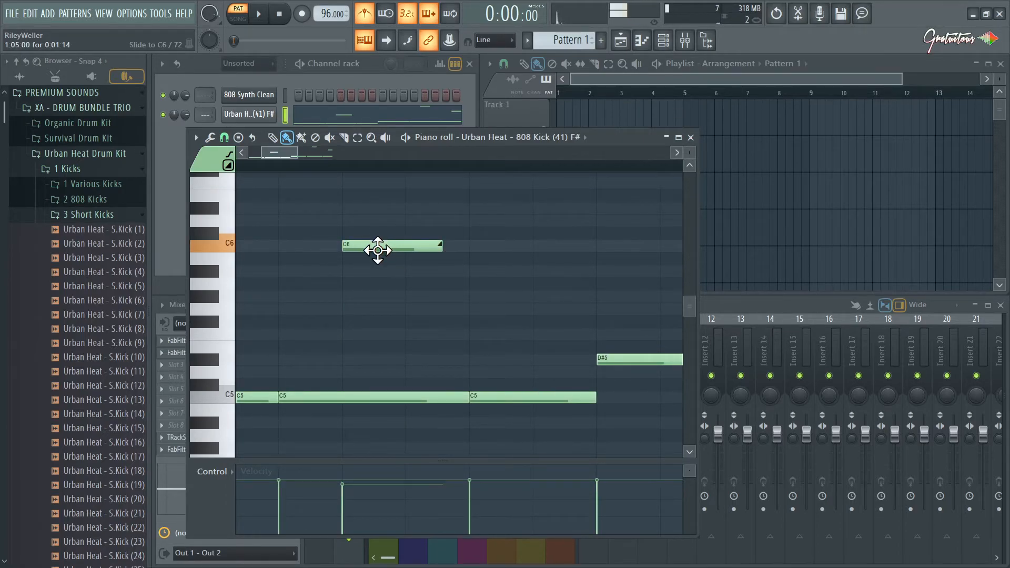
scroll(295, 244, "down", 5)
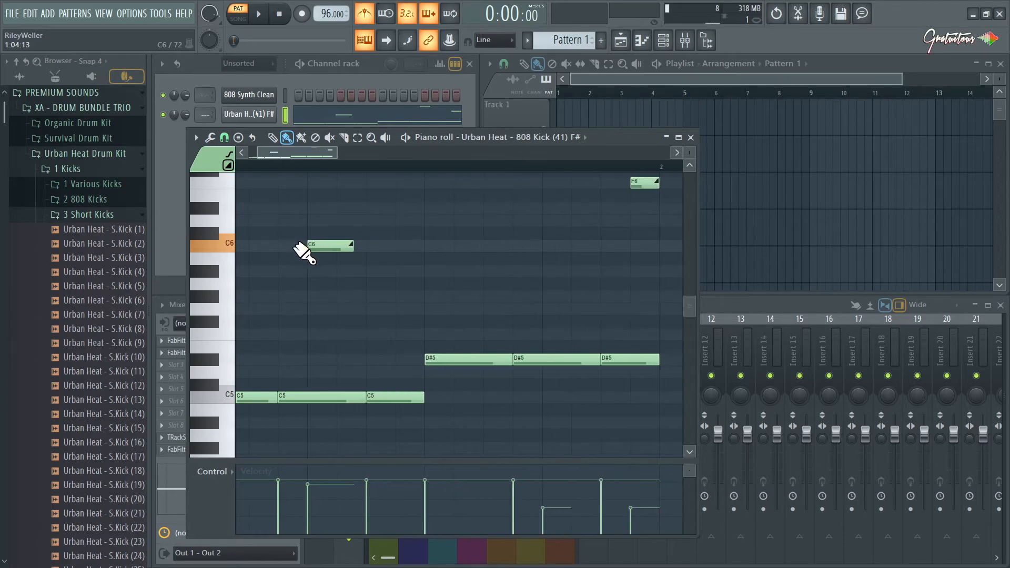
Mark a time range over the end of bar 1, clear it, and set the playback position to the start of the second D#5 note.
left_click_drag(279, 215, 310, 287)
left_click_drag(416, 167, 458, 167, "ctrl")
left_click(392, 203, "ctrl")
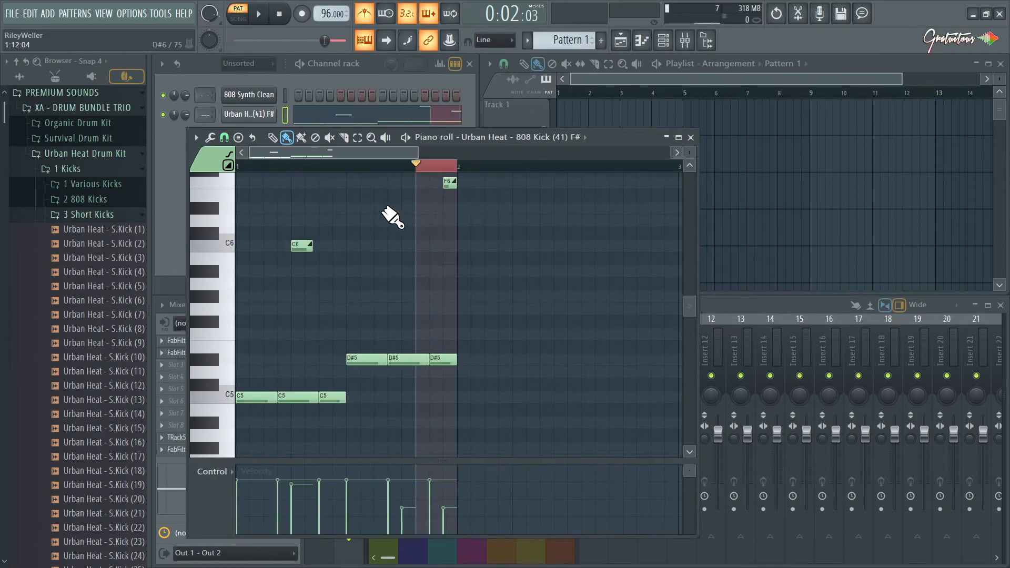
double_click(387, 167)
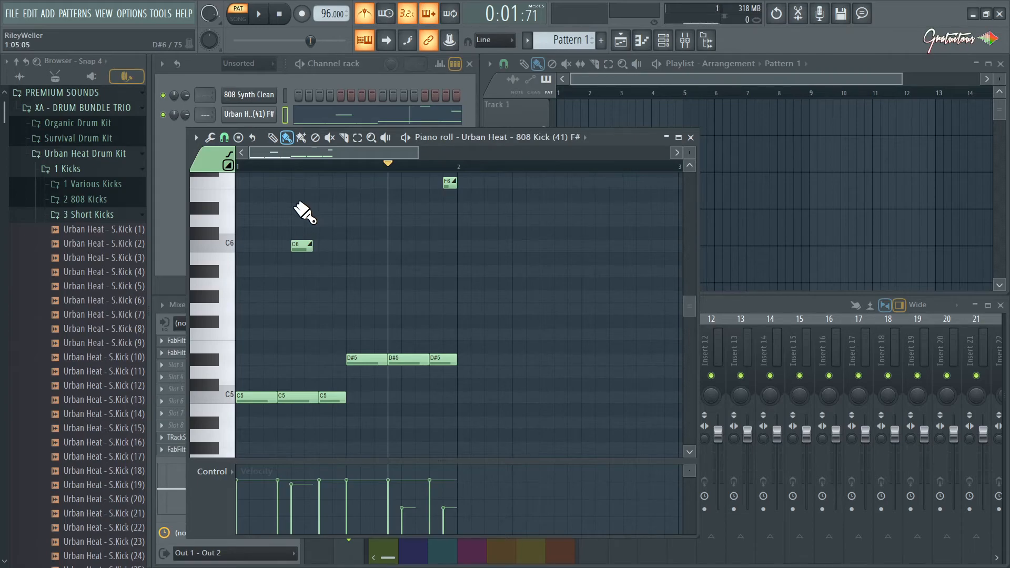
Select the C6 and F6 slide notes, raise their velocity slightly, and close the piano roll.
left_click_drag(288, 227, 311, 253, "ctrl")
left_click_drag(412, 203, 457, 182, "ctrl+shift")
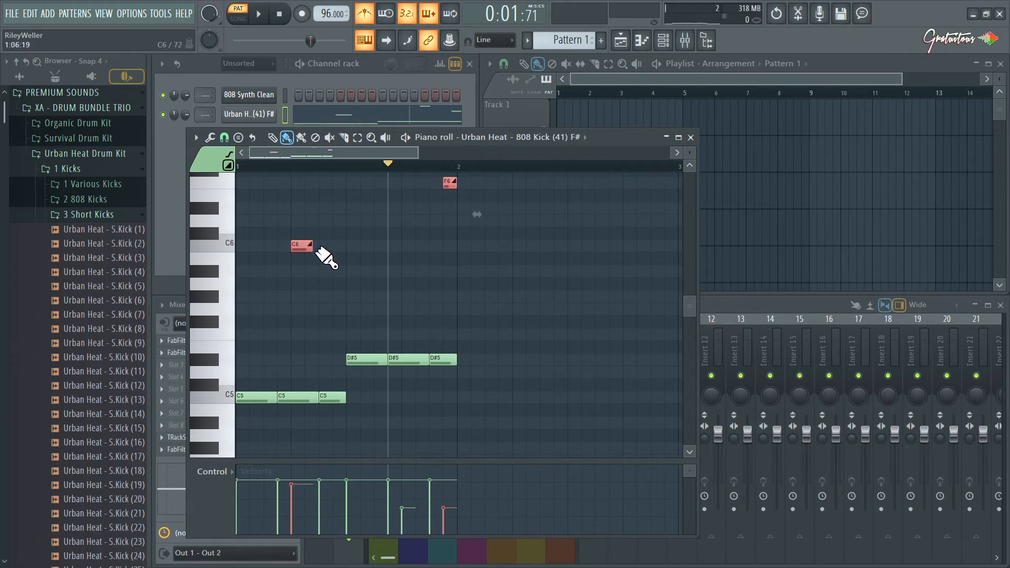
left_click(356, 256, "ctrl")
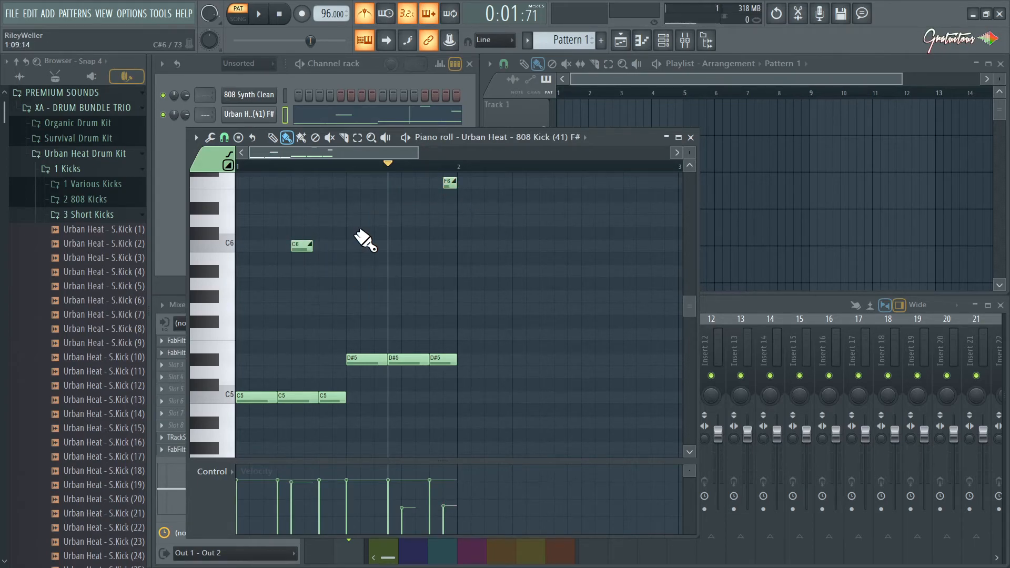
scroll(368, 219, "up", 2)
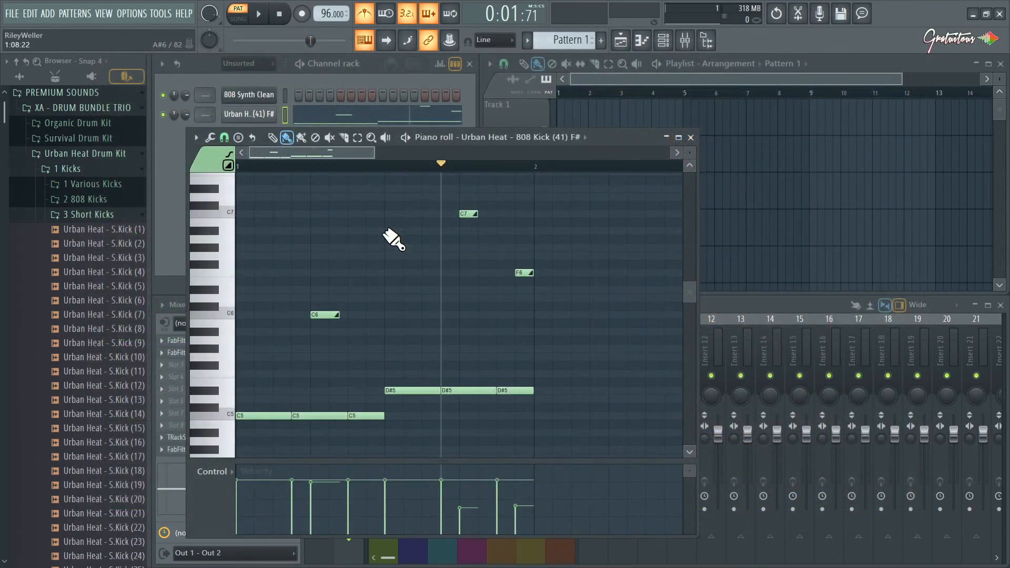
key("F7")
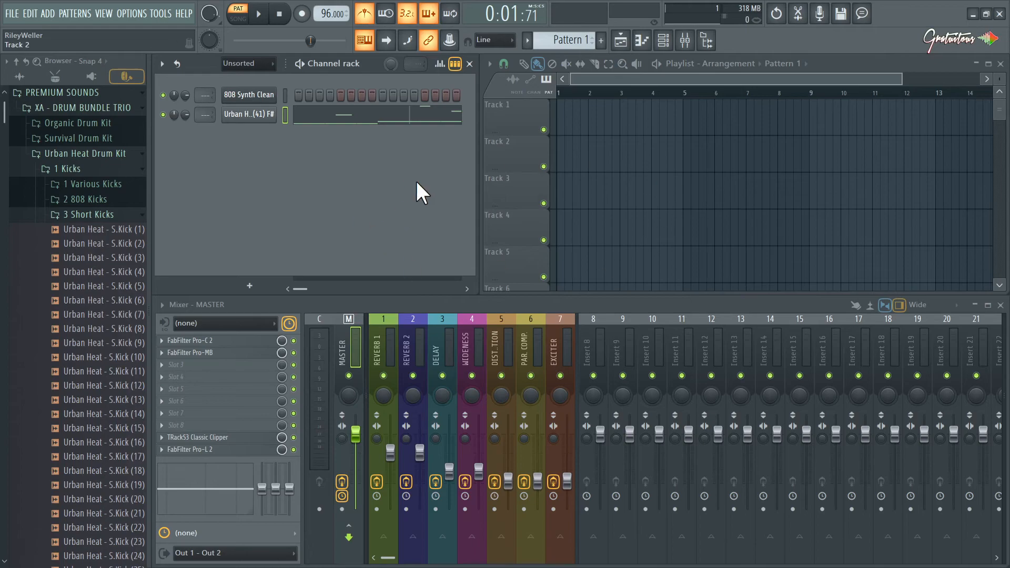